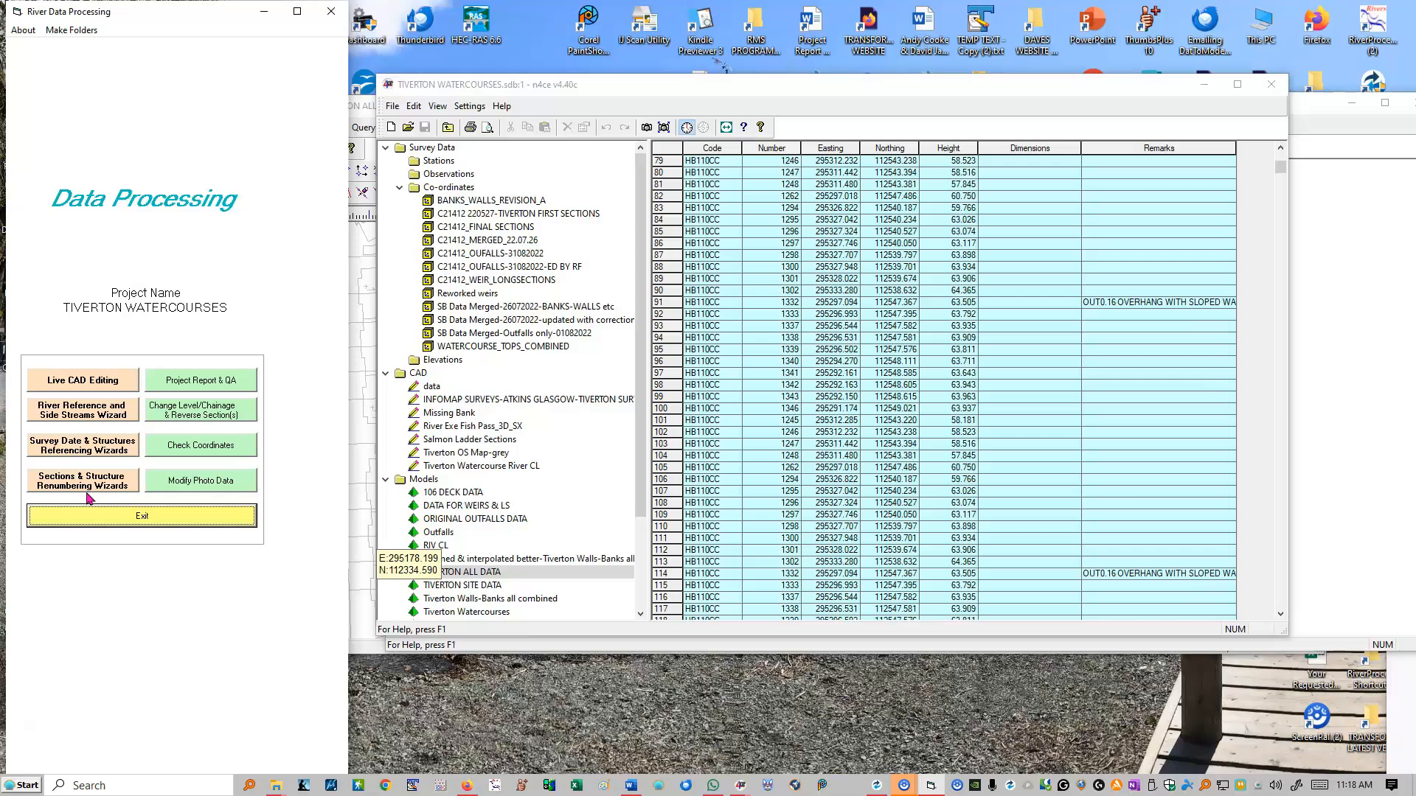
- Start the River Reference and Side Streams Wizard and load TIVERTON WATERCOURSES .dat as the main river section file
click(74, 414)
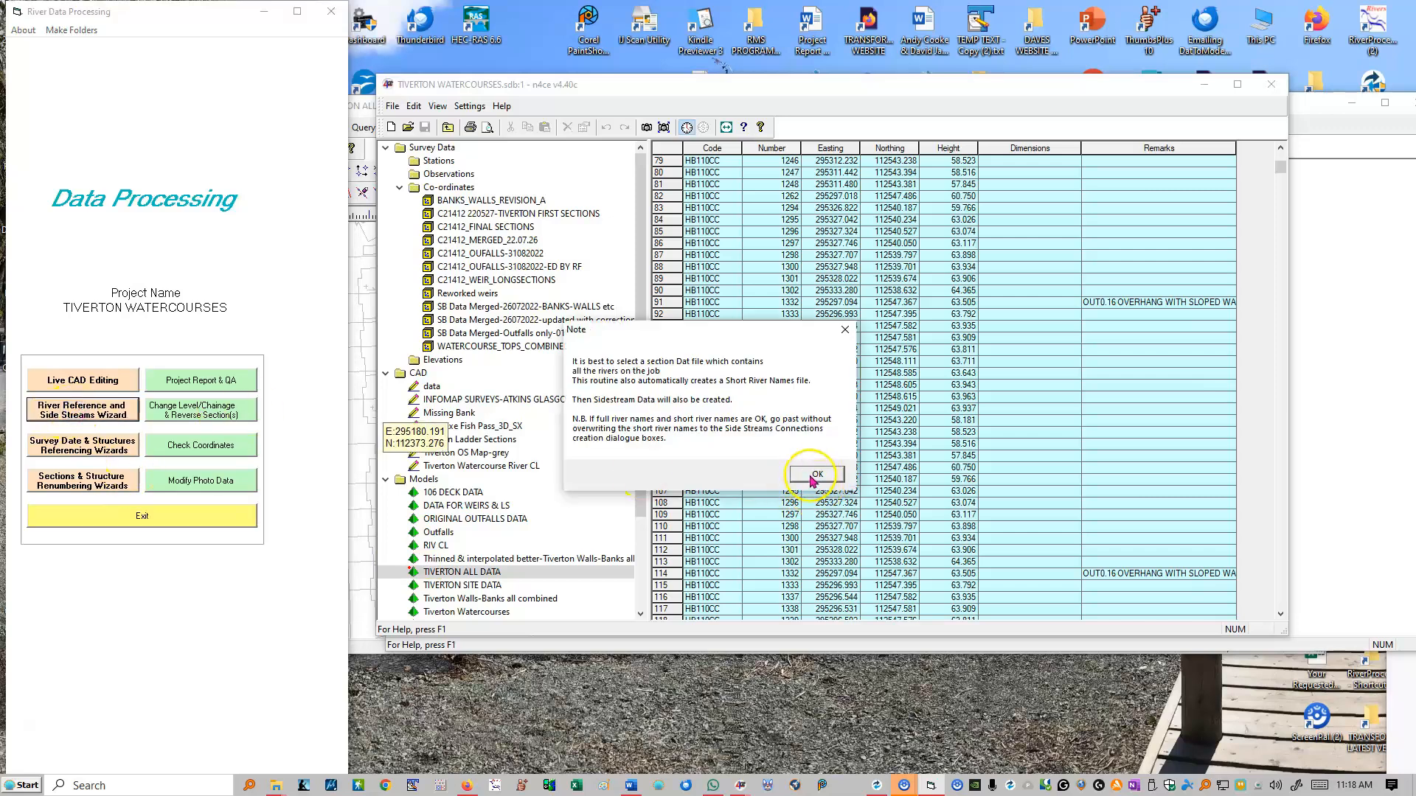
click(812, 479)
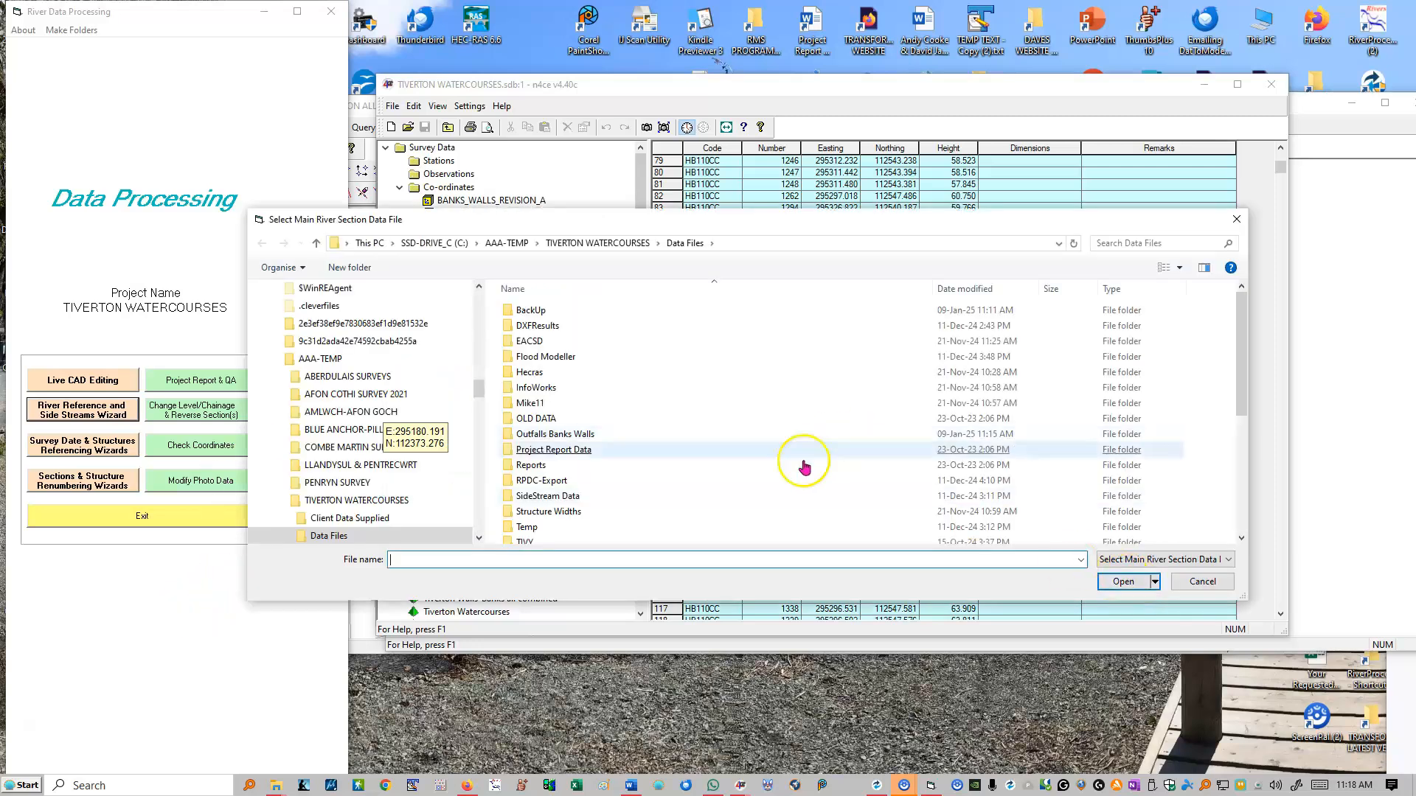
scroll(805, 467, down, 5)
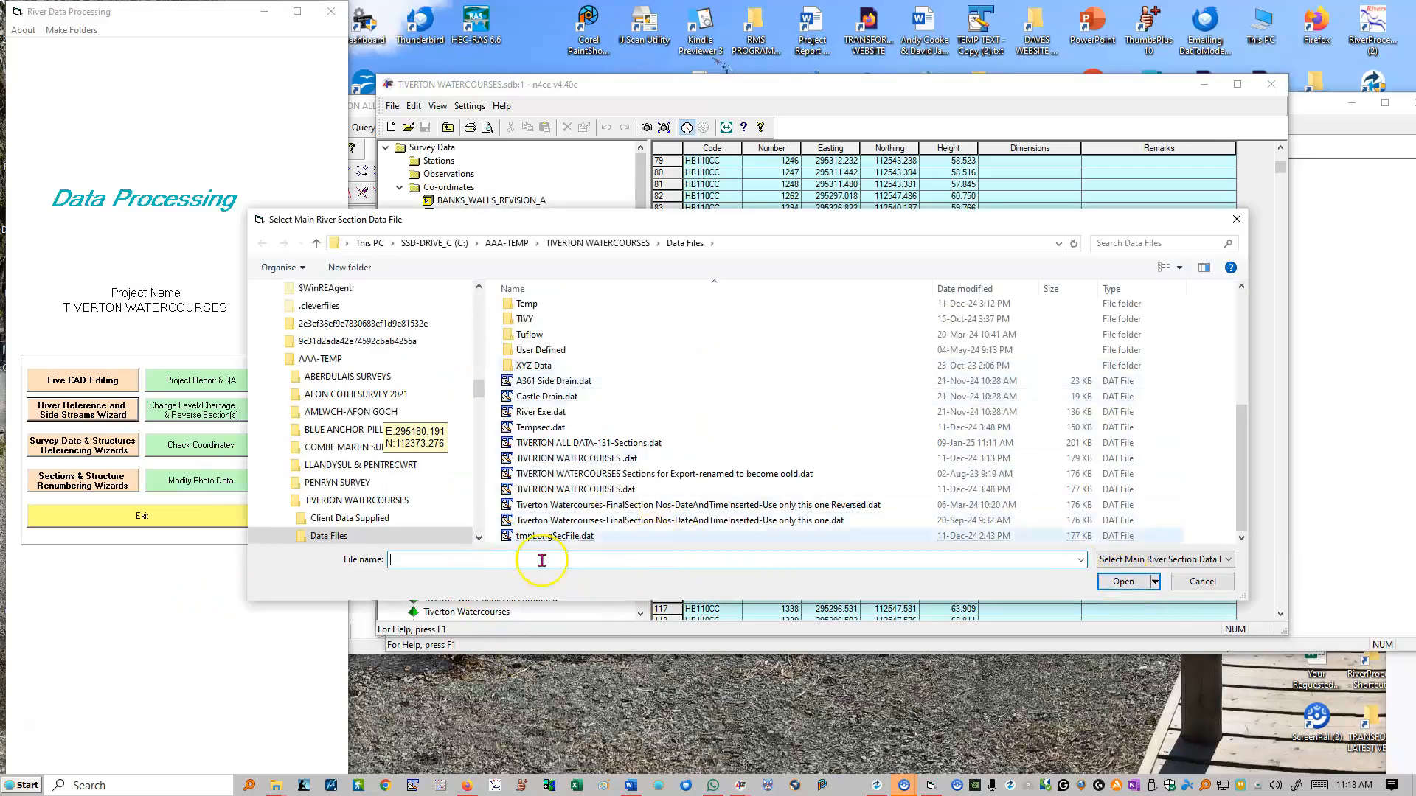
double_click(584, 460)
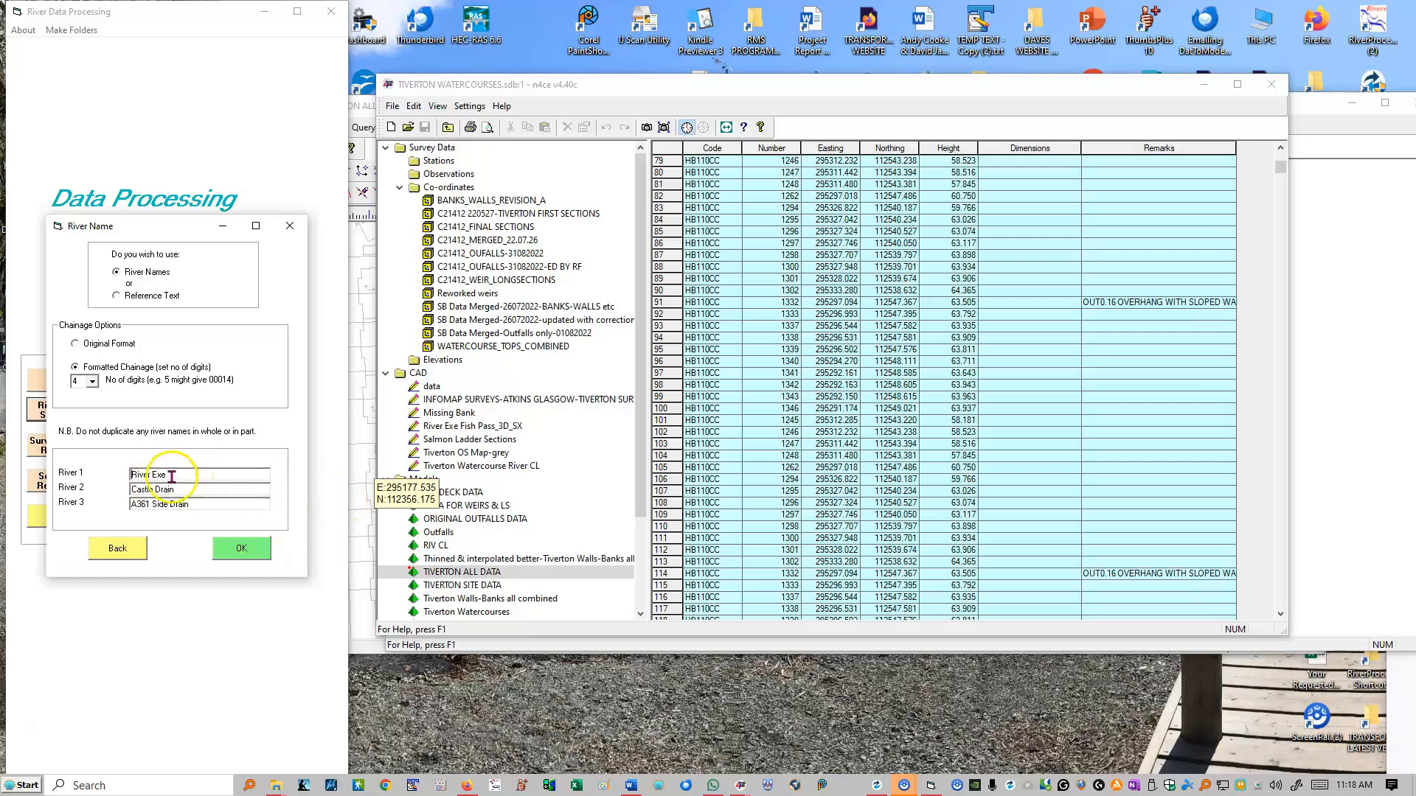
- Accept the names River Exe, Castle Drain and A361 Side Drain, keep the existing short river names, and close ShortRiverNames.ini after viewing it
drag(173, 474, 132, 489)
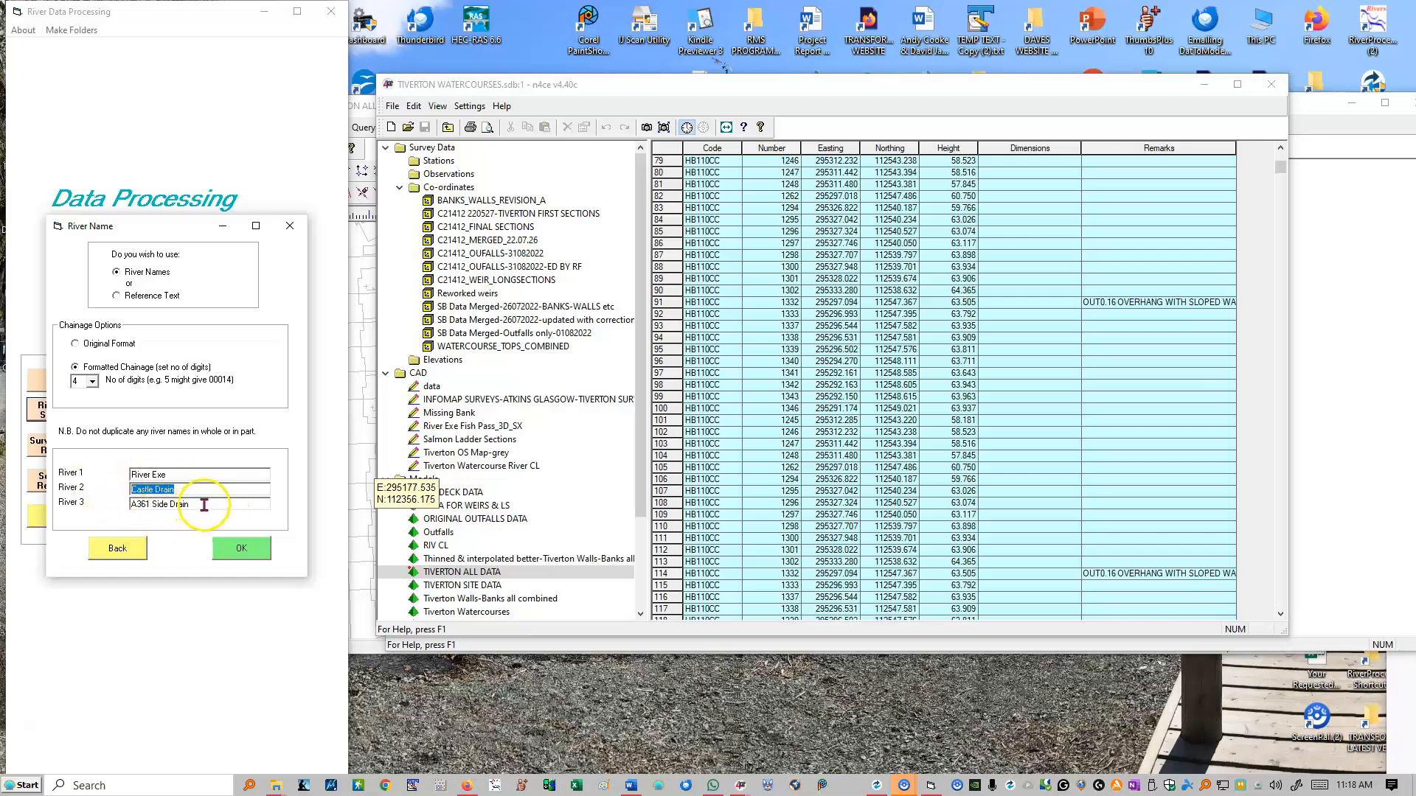
drag(203, 504, 111, 503)
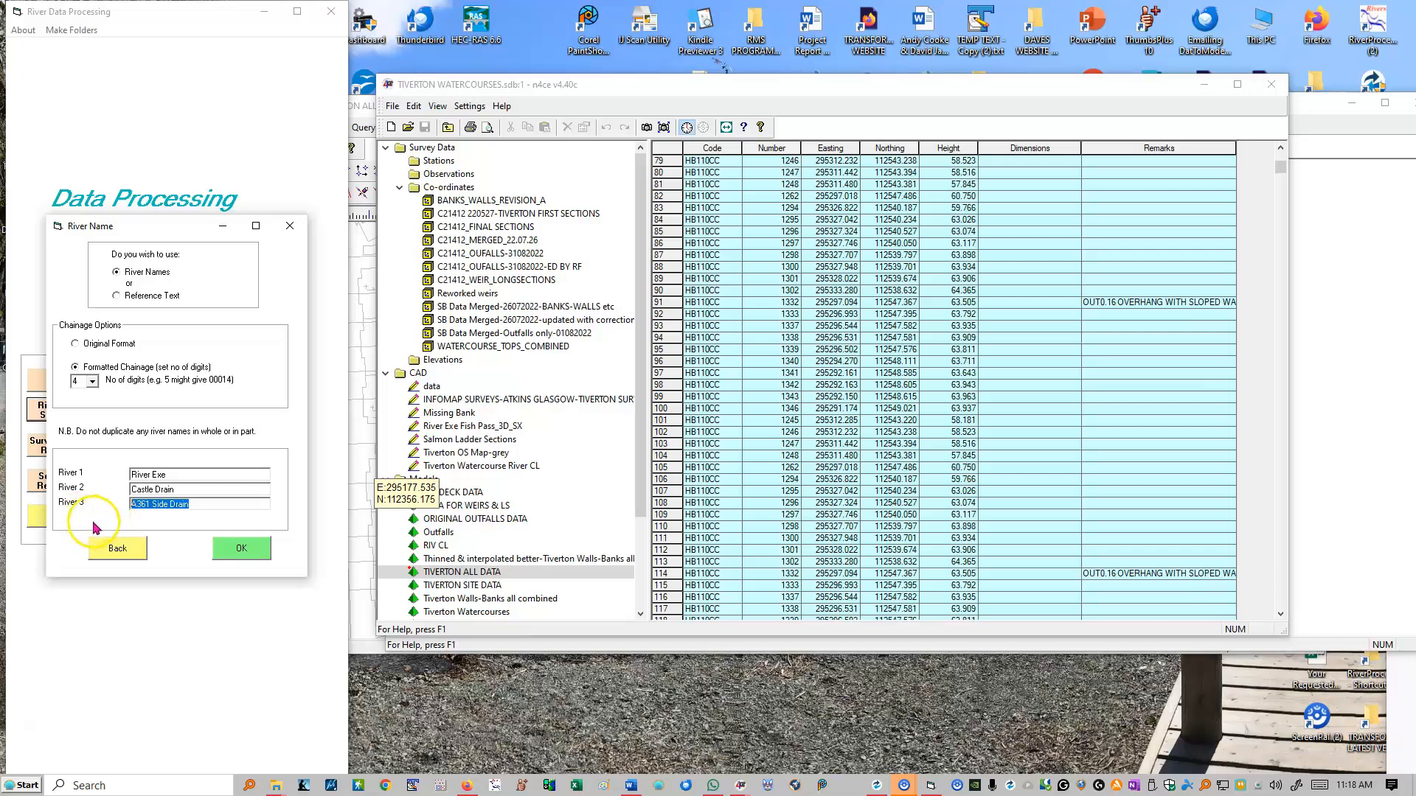
click(181, 489)
click(173, 474)
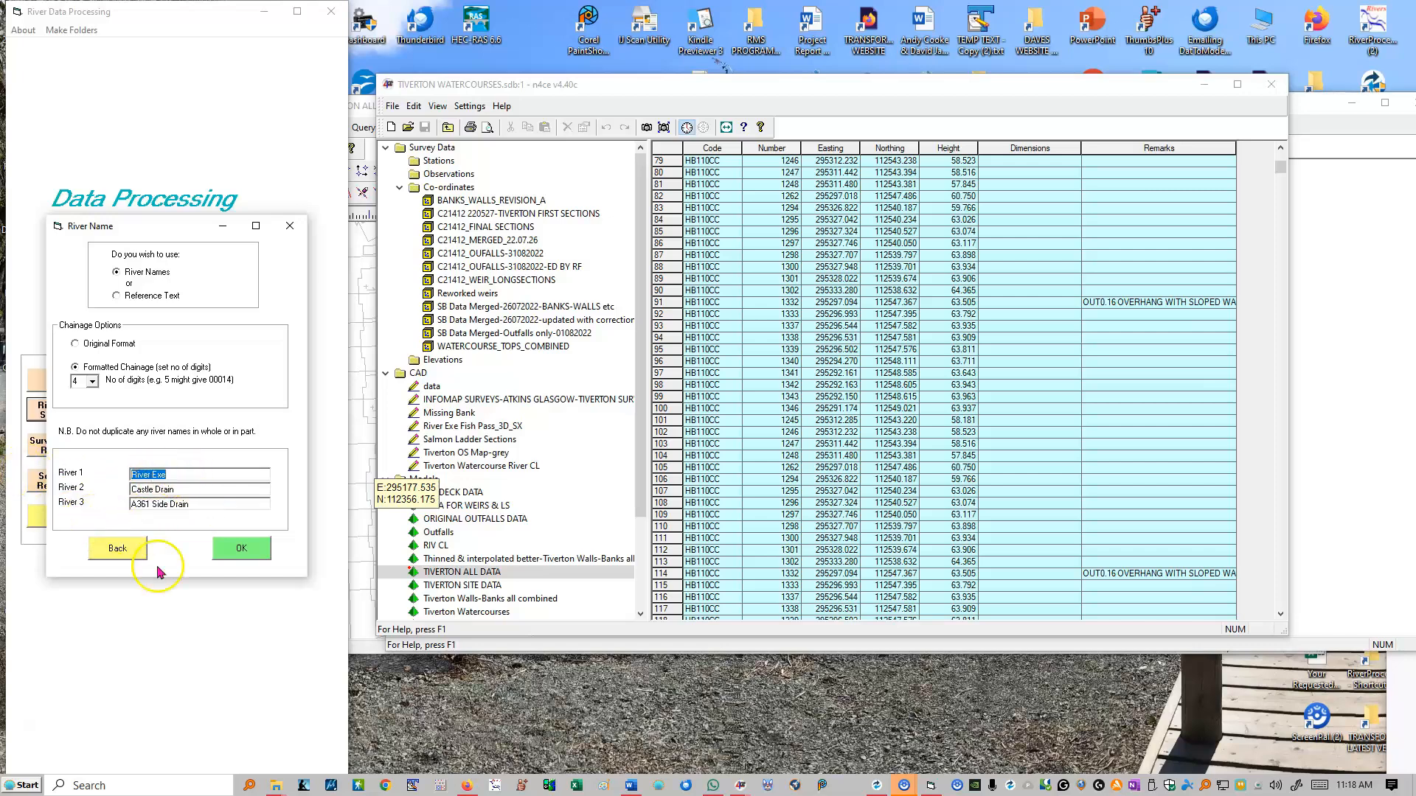
click(239, 553)
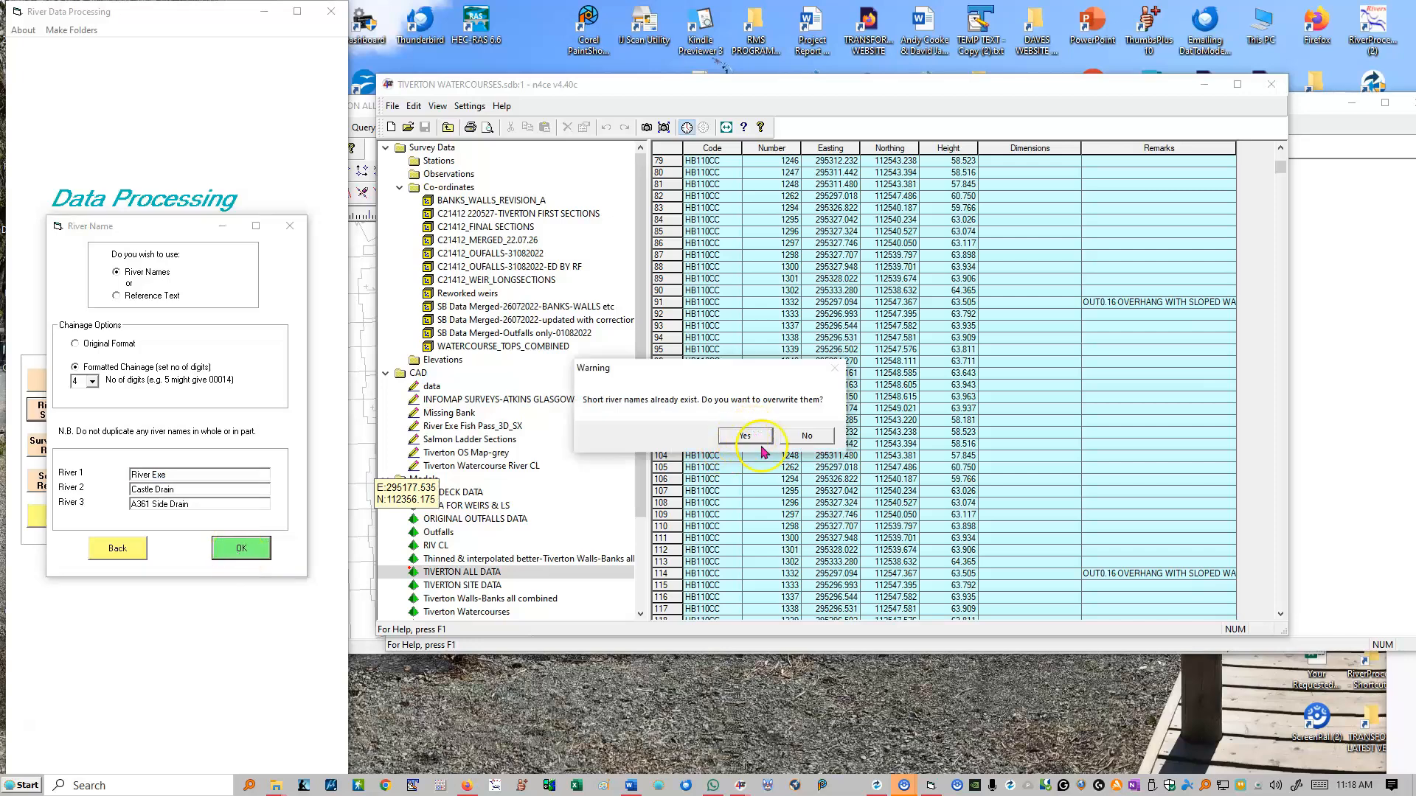
click(809, 436)
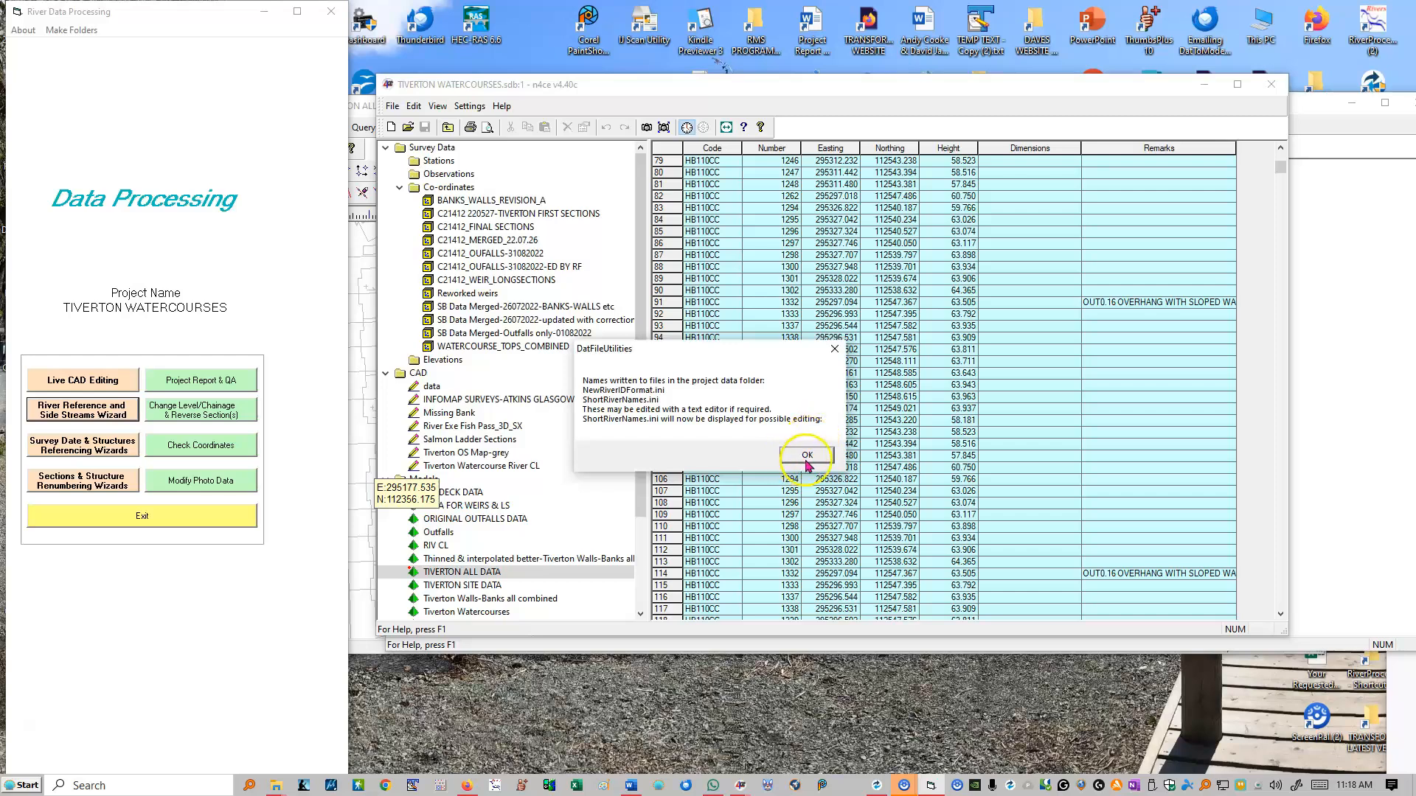
click(807, 457)
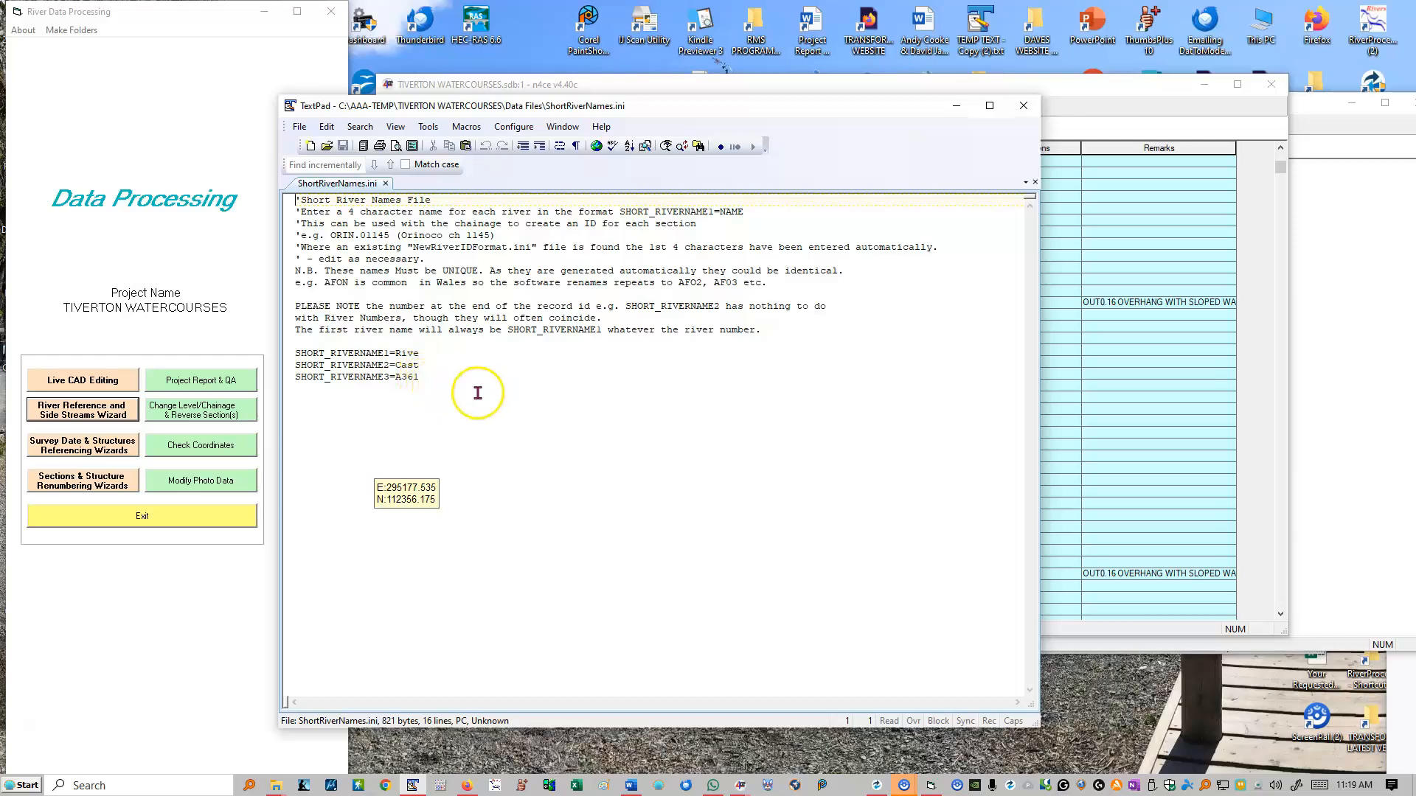
click(1024, 107)
- Set River Exe as the main watercourse that has side streams joining it
drag(402, 313, 405, 283)
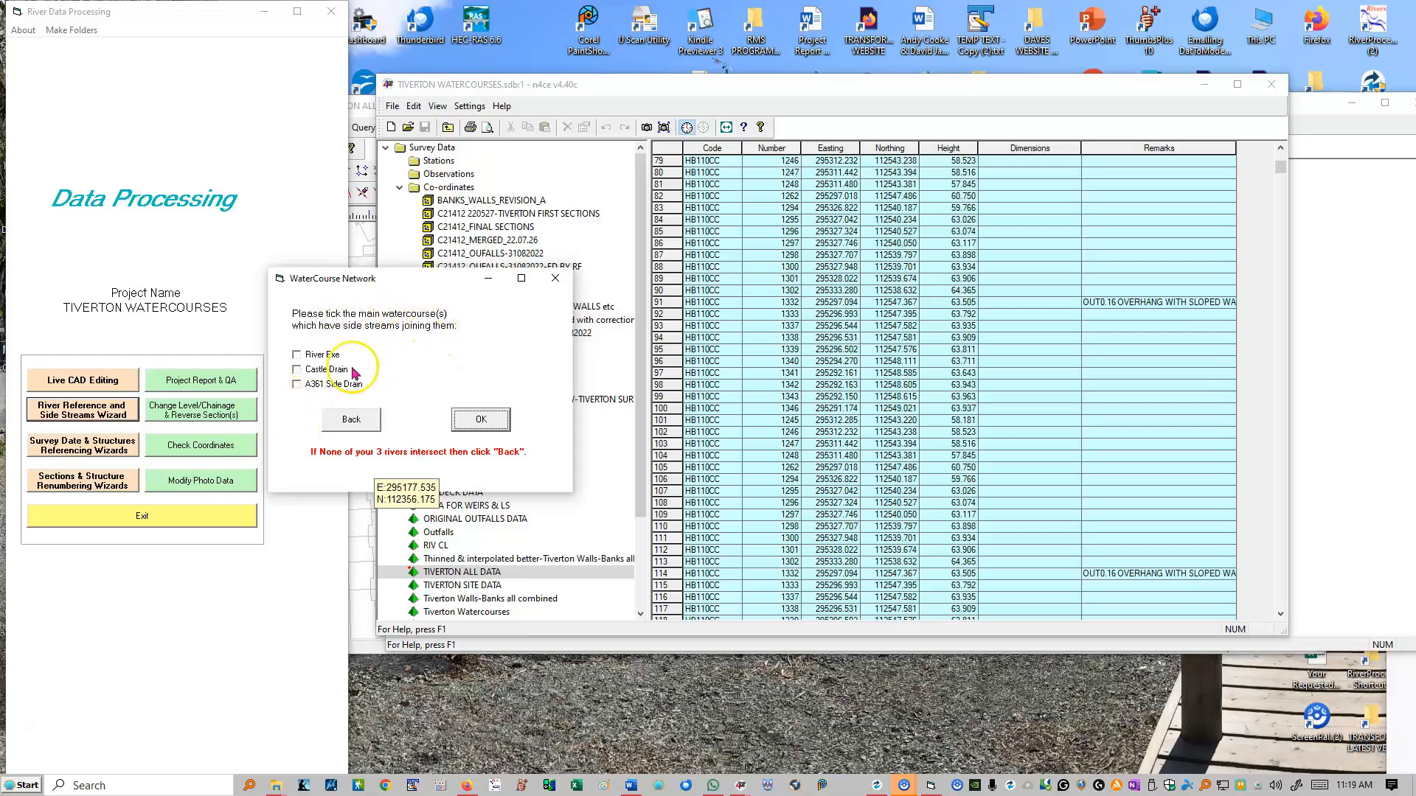
click(295, 355)
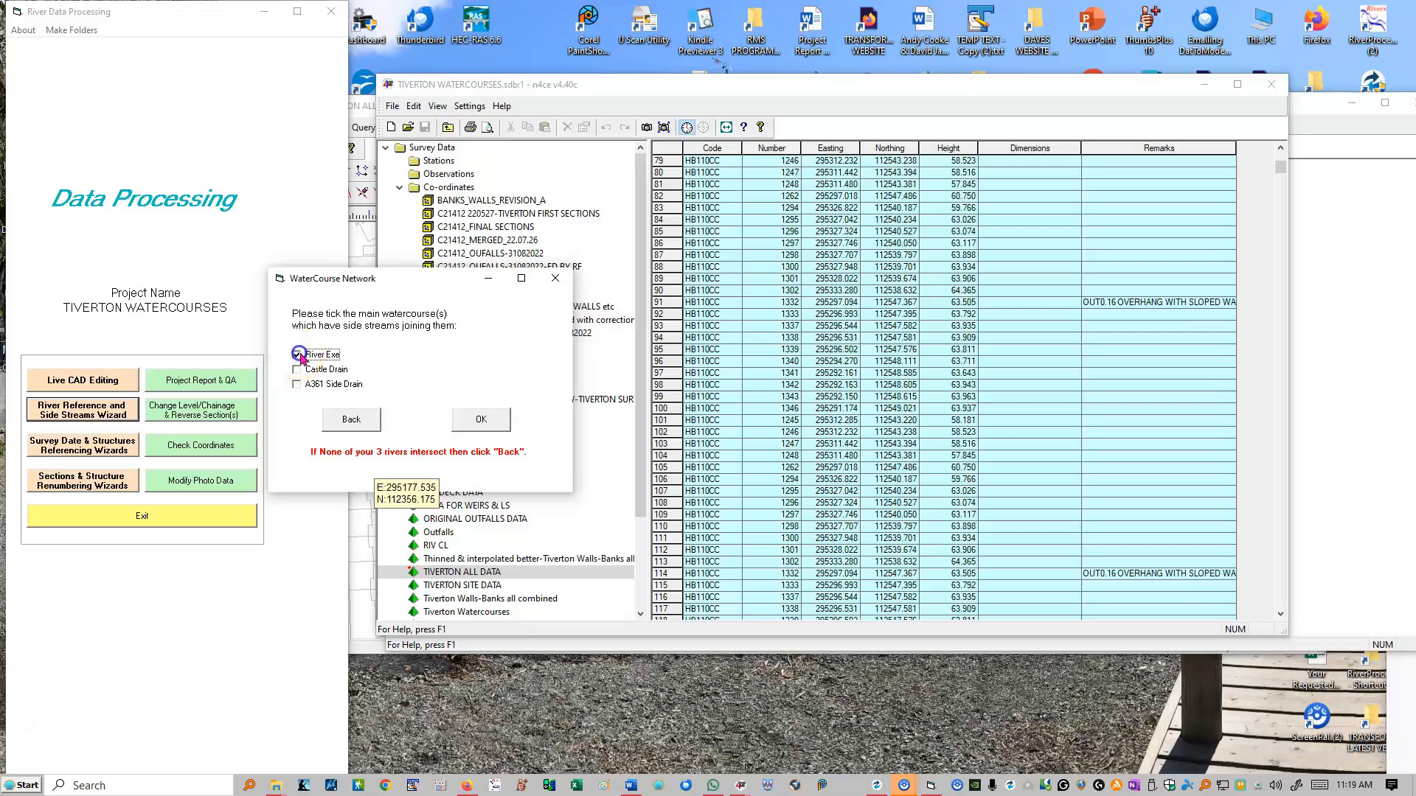
click(477, 422)
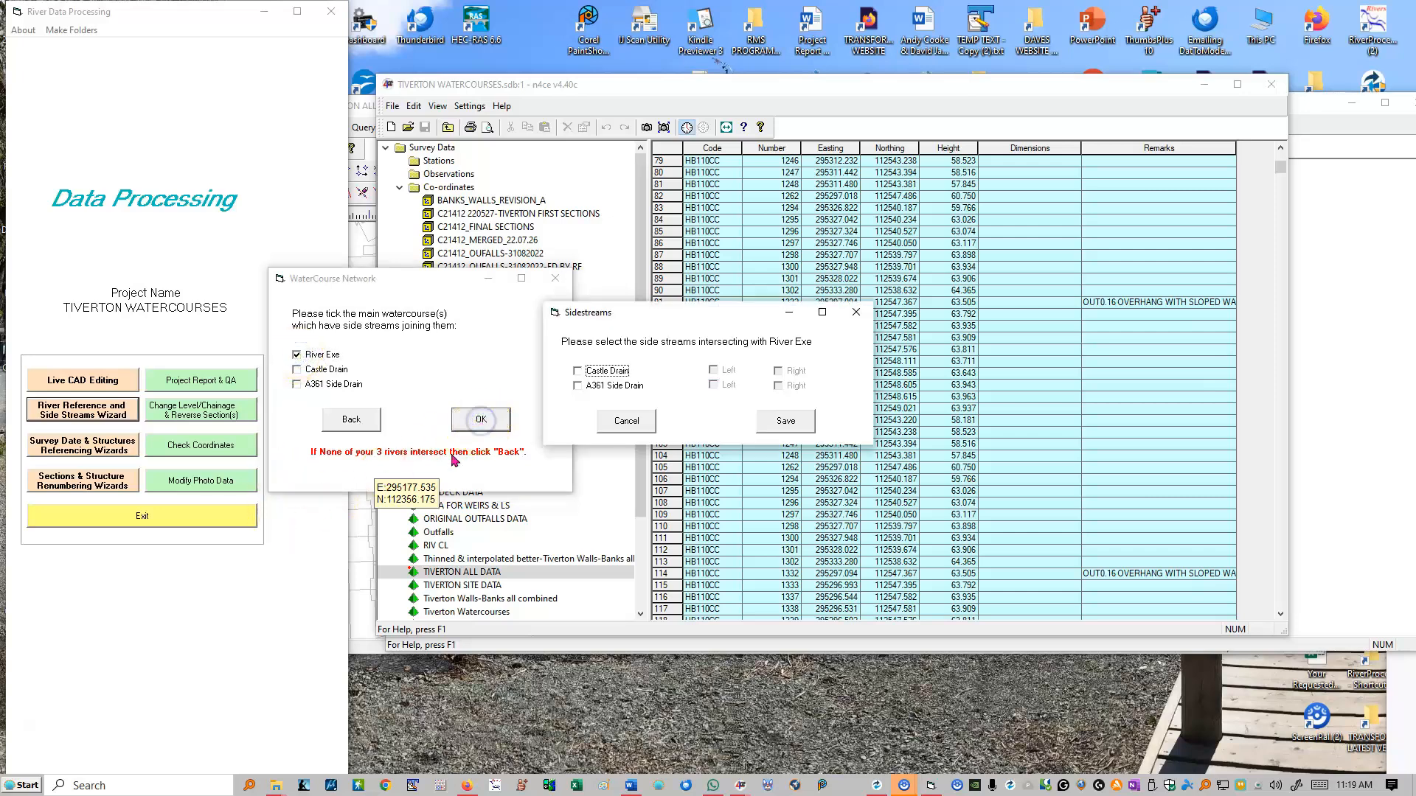
- Define Castle Drain and A361 Side Drain as side streams joining River Exe from the left, and save the intersections
drag(642, 314, 364, 317)
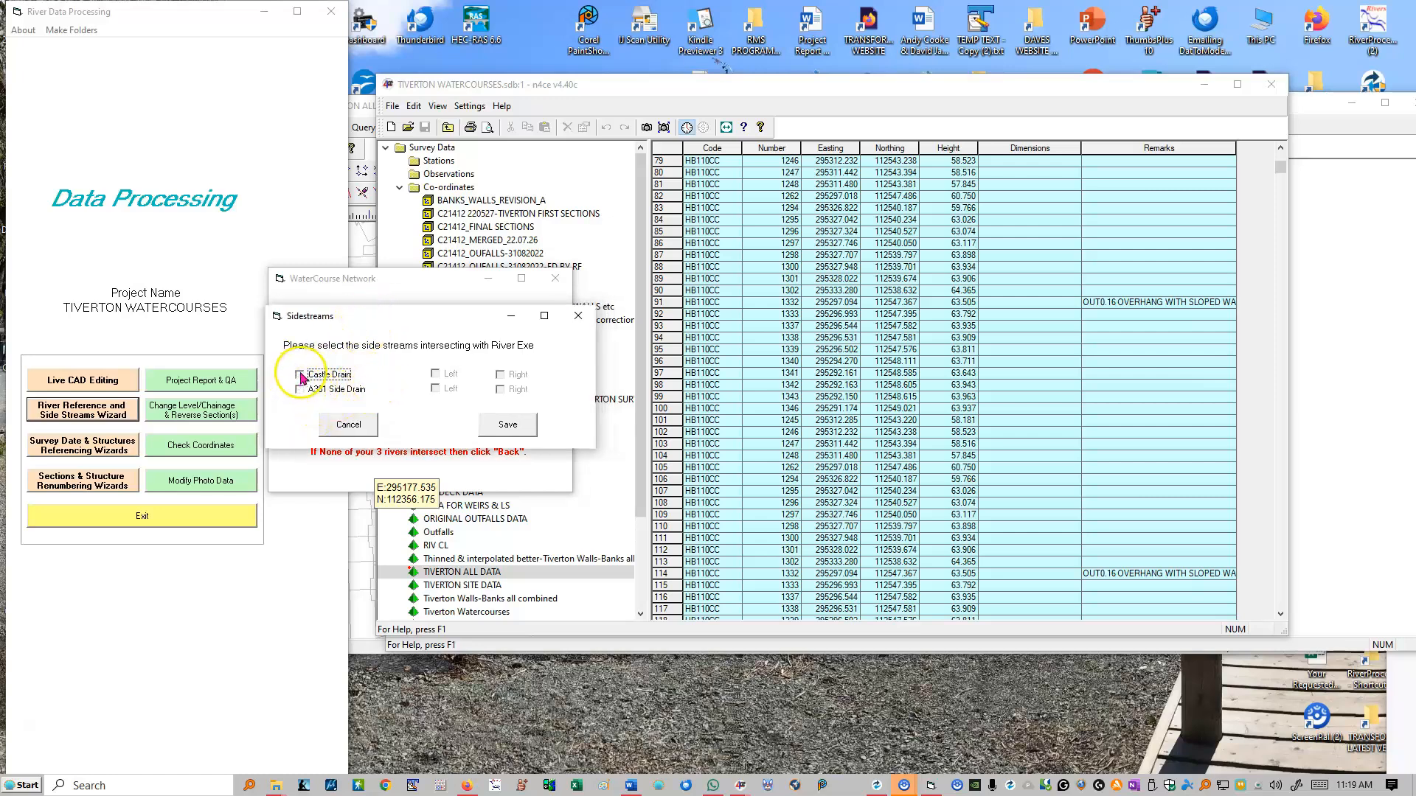
click(435, 374)
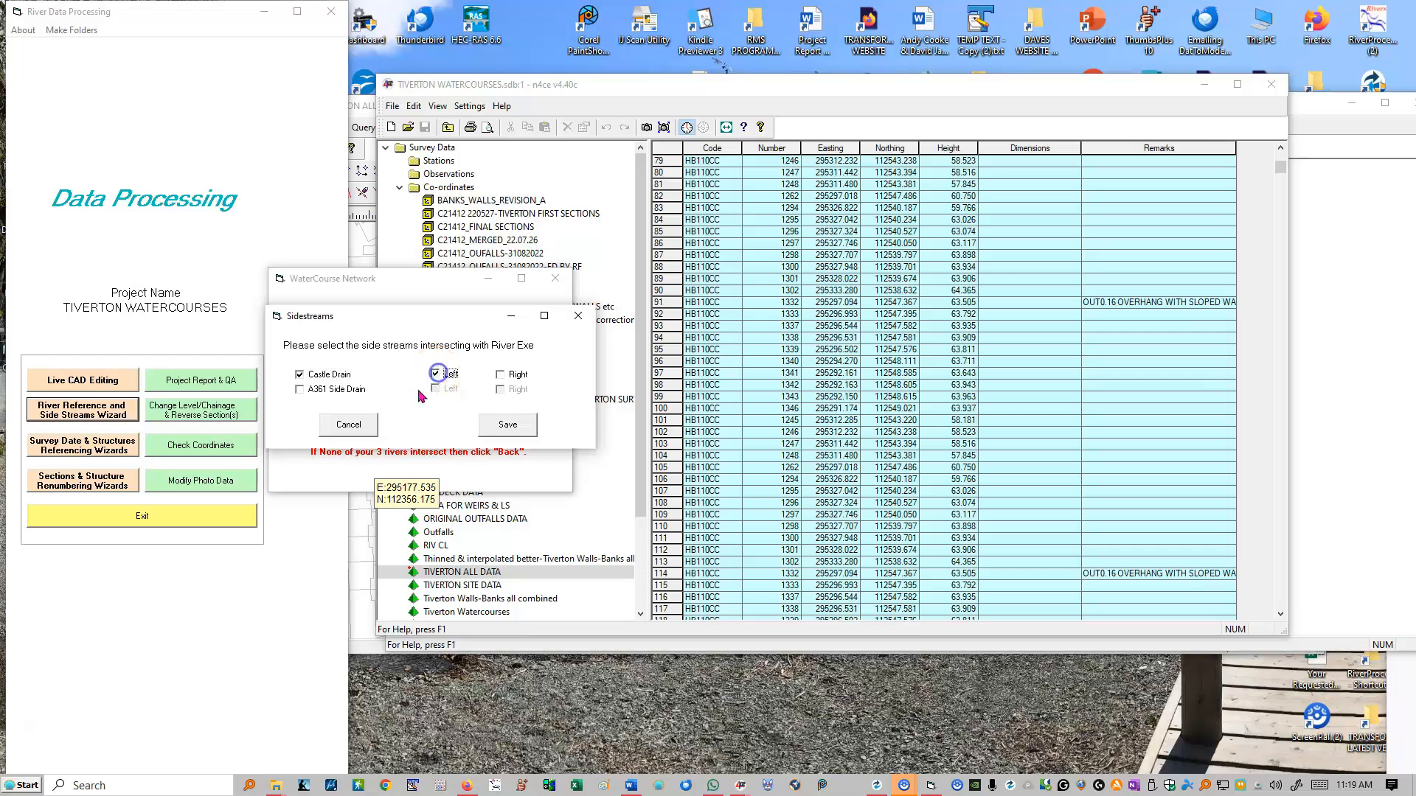
click(300, 390)
click(435, 390)
click(509, 429)
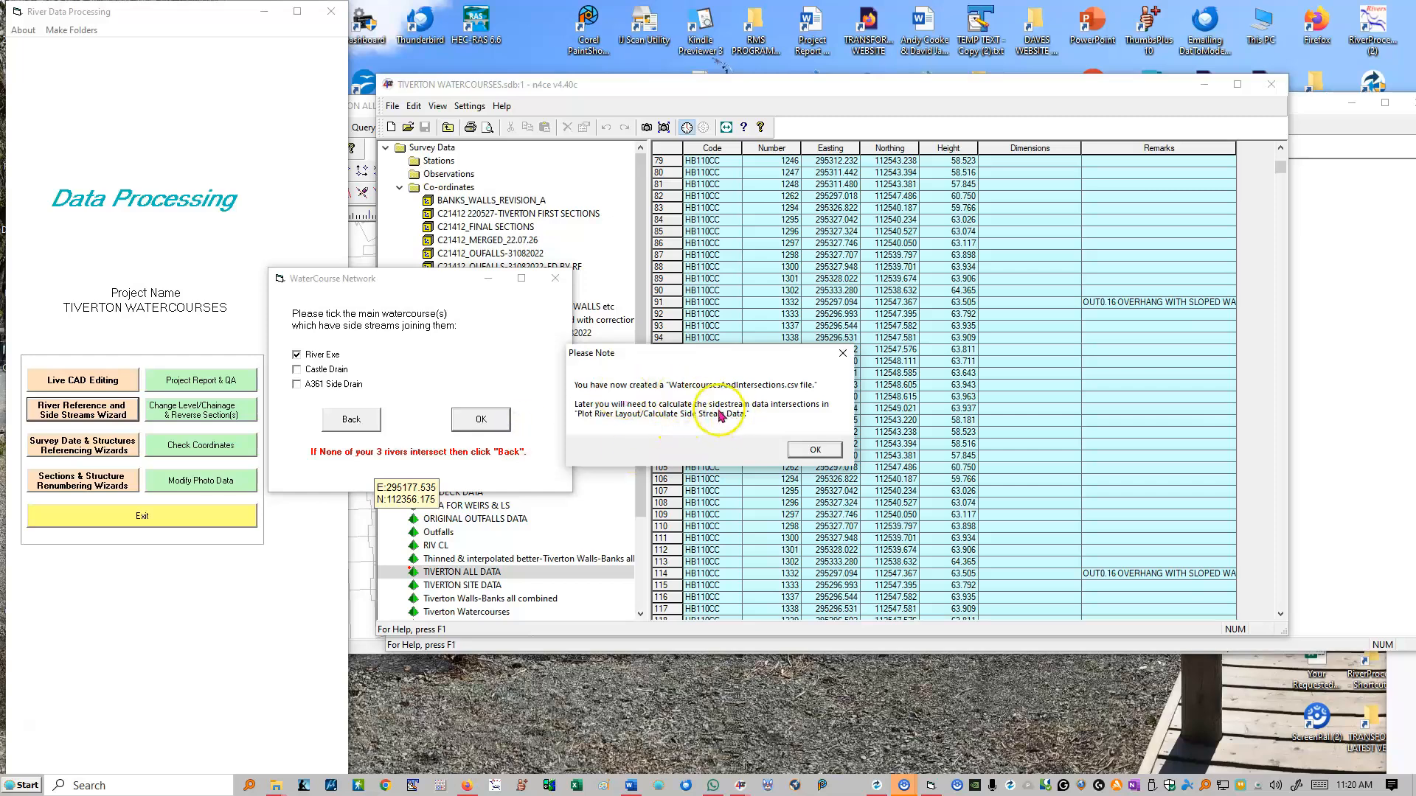
click(815, 450)
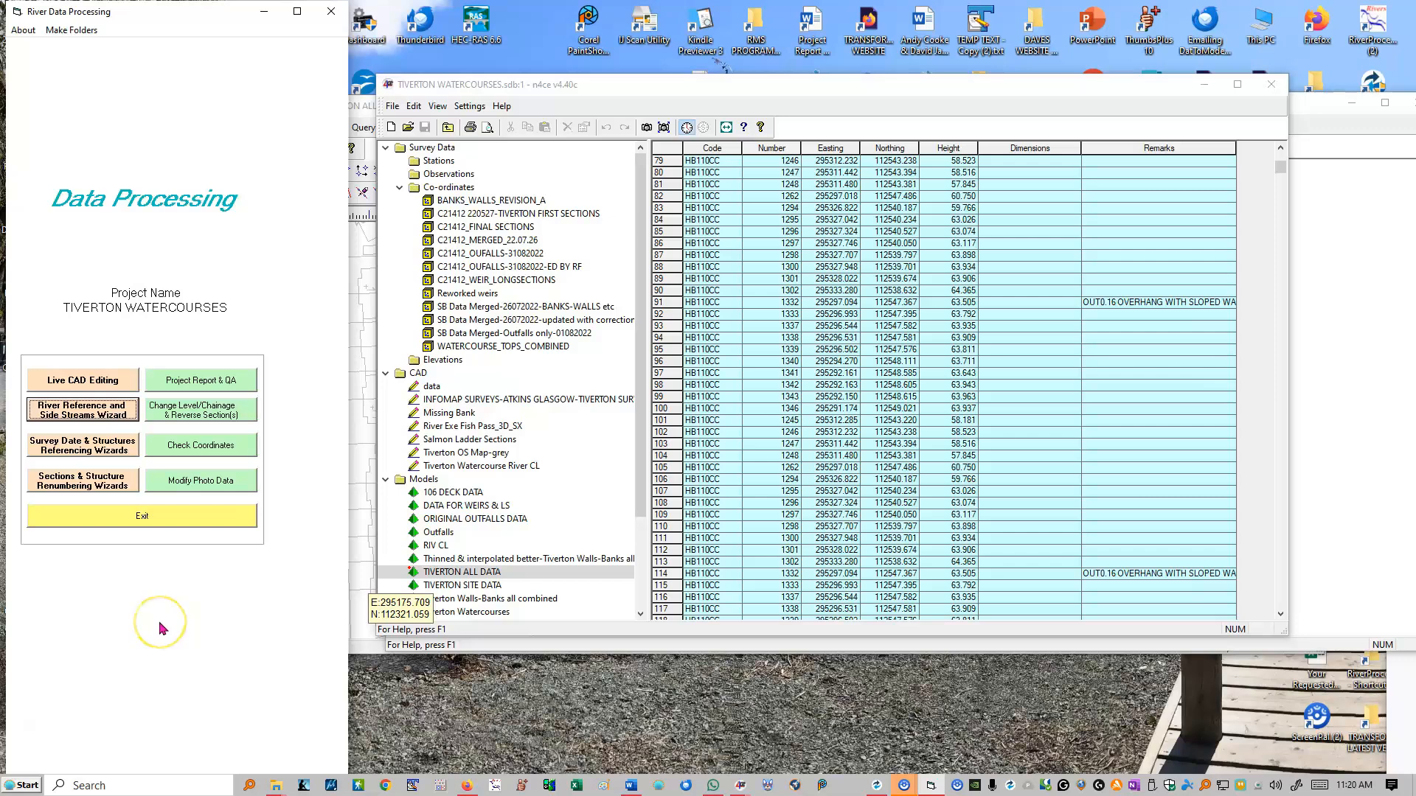
- Leave data processing and open the project's SideStream Data folder in File Explorer
click(143, 515)
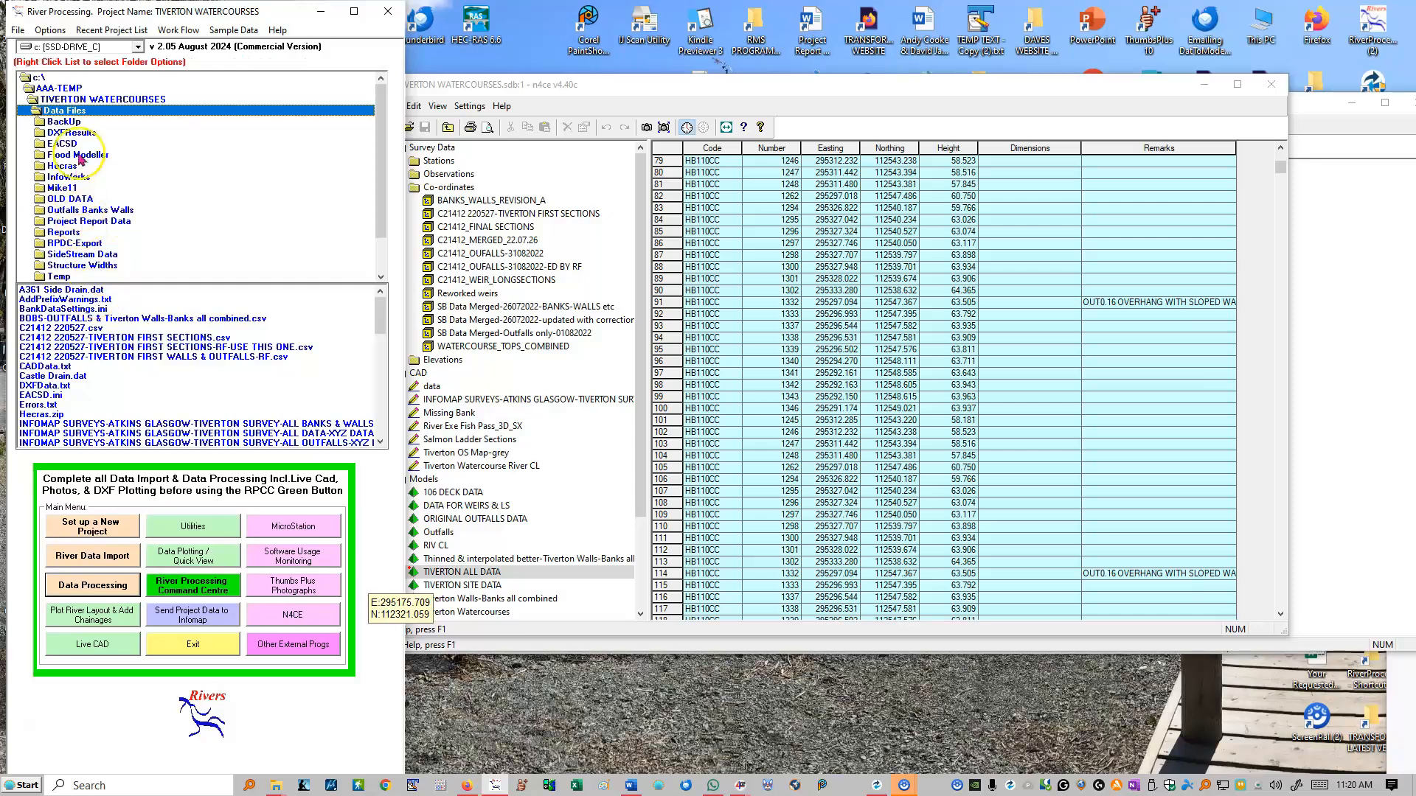
right_click(79, 146)
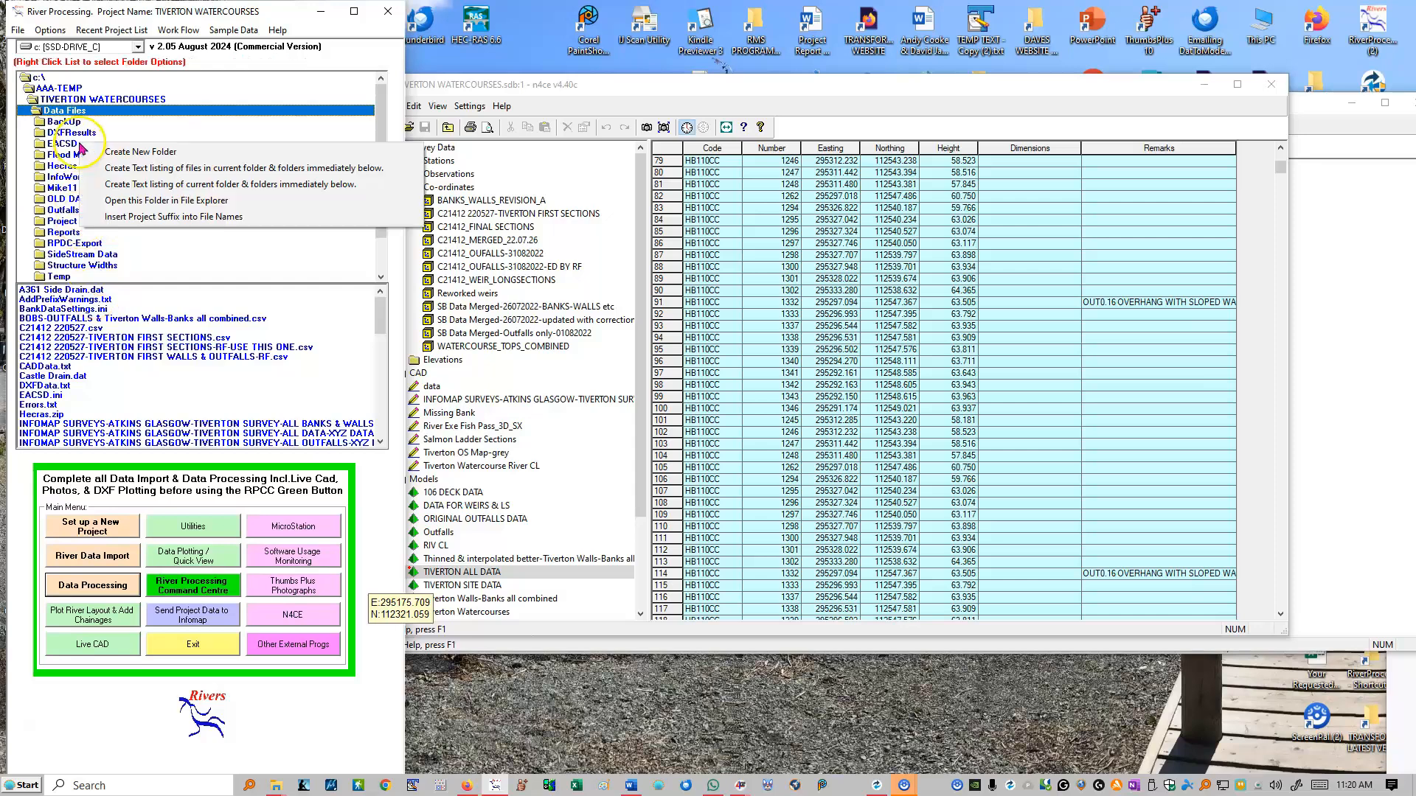
click(122, 204)
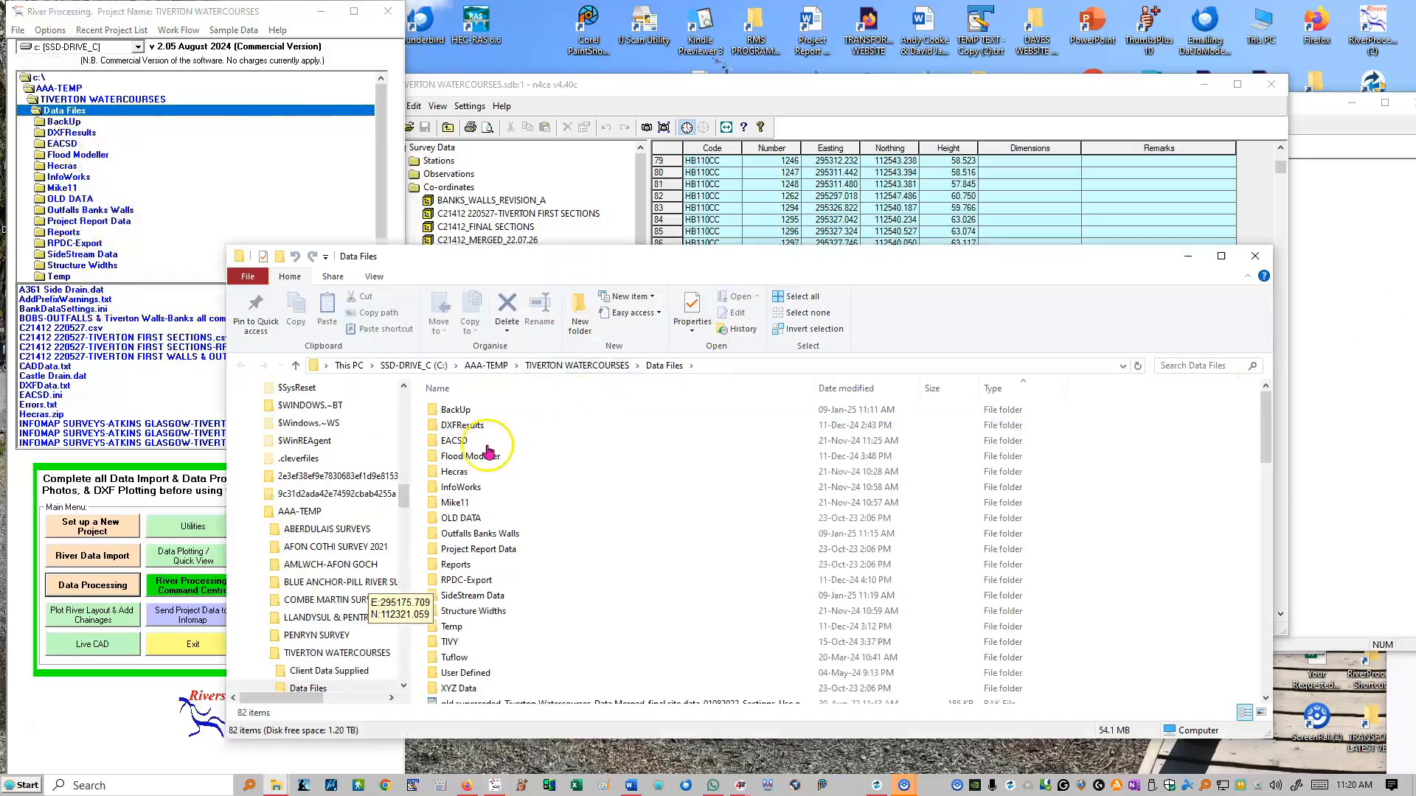
click(472, 540)
double_click(472, 541)
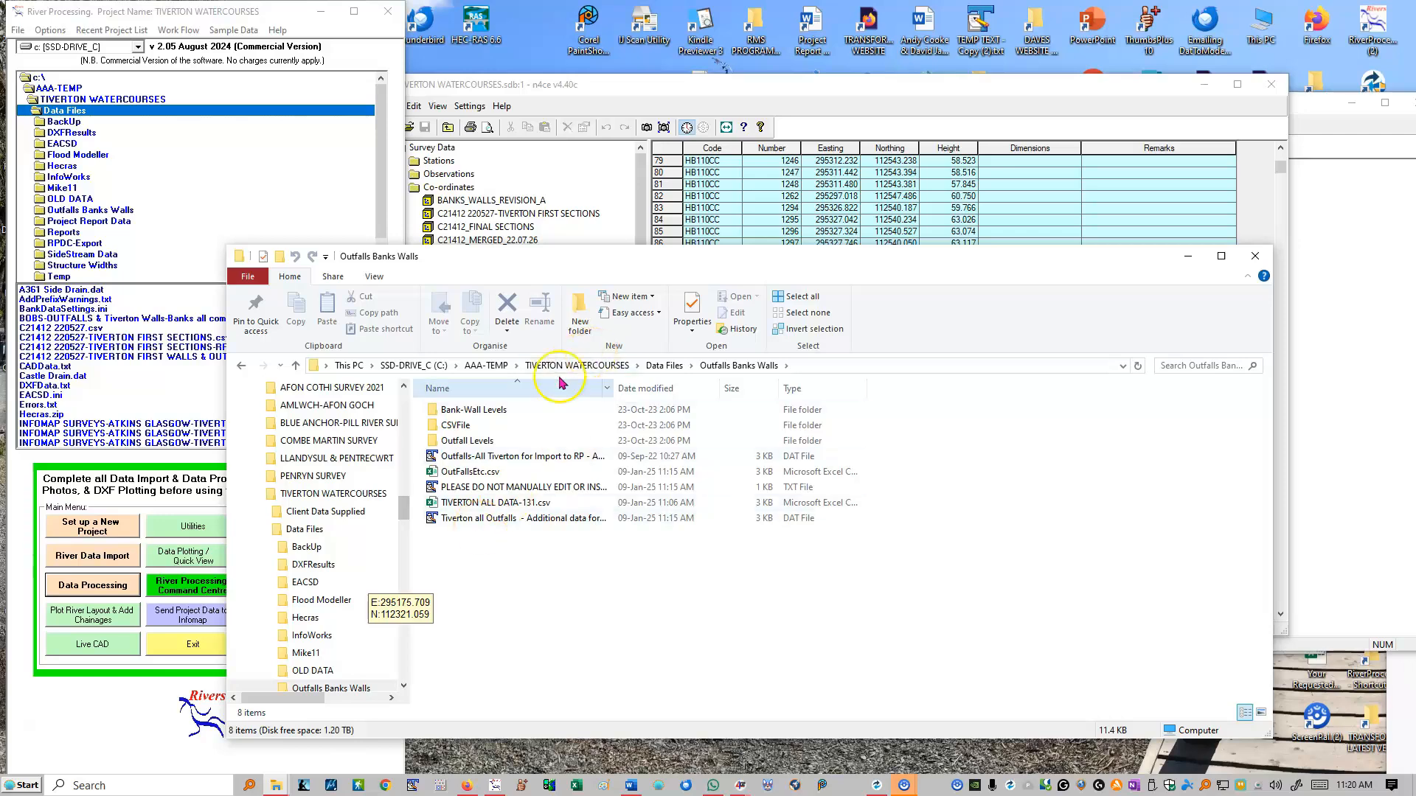
click(663, 365)
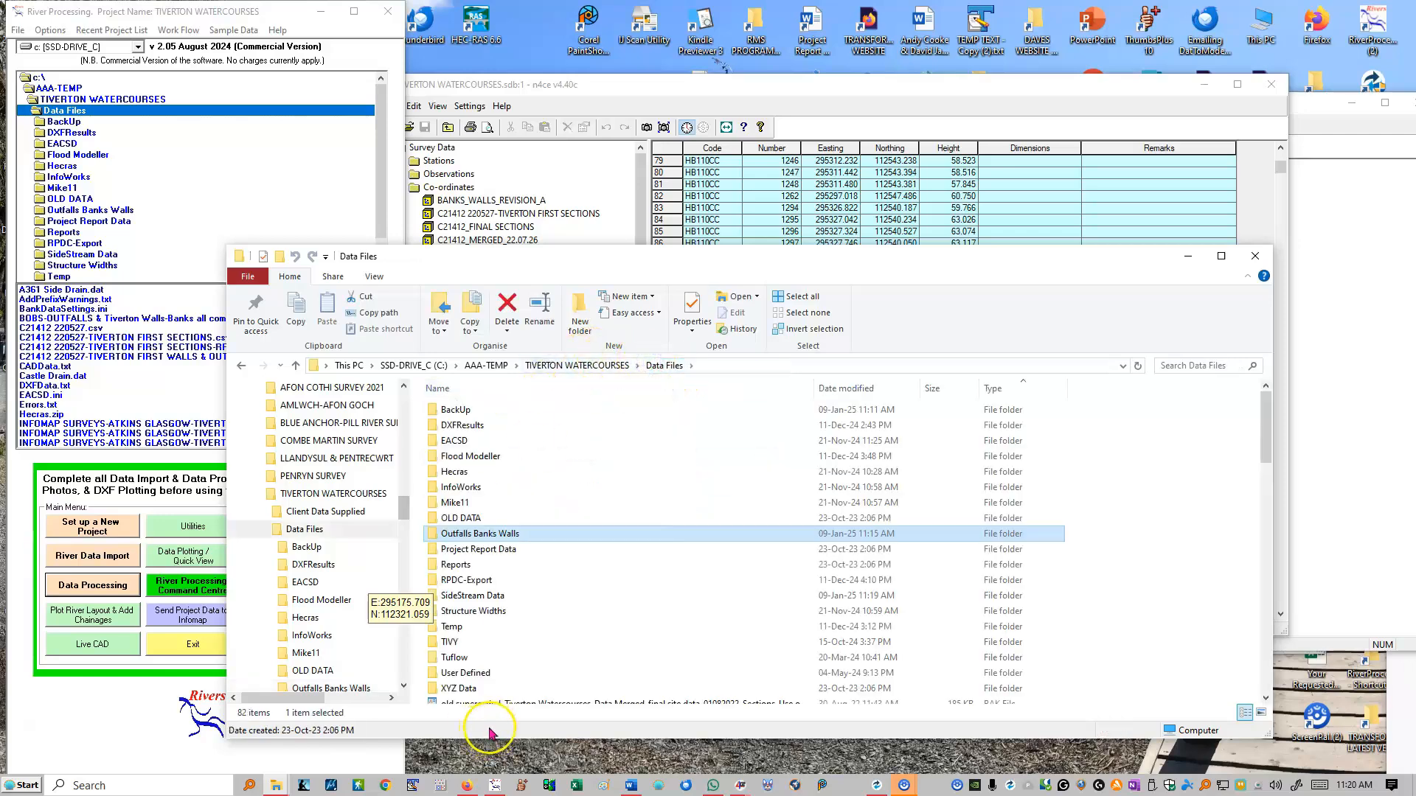
click(472, 596)
double_click(472, 596)
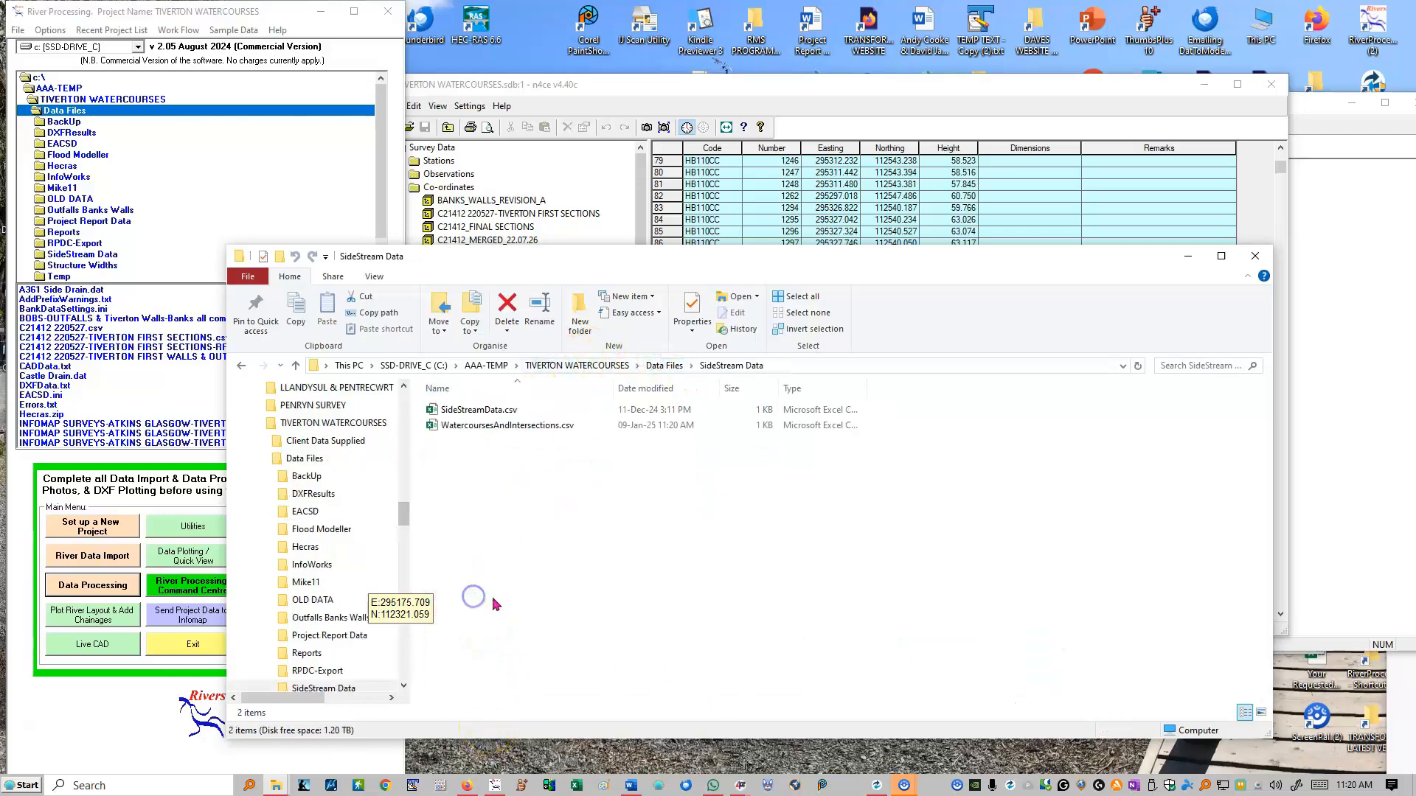
- Examine the side stream intersection chainages and levels in SideStreamData.csv in Excel, then close the file
click(481, 411)
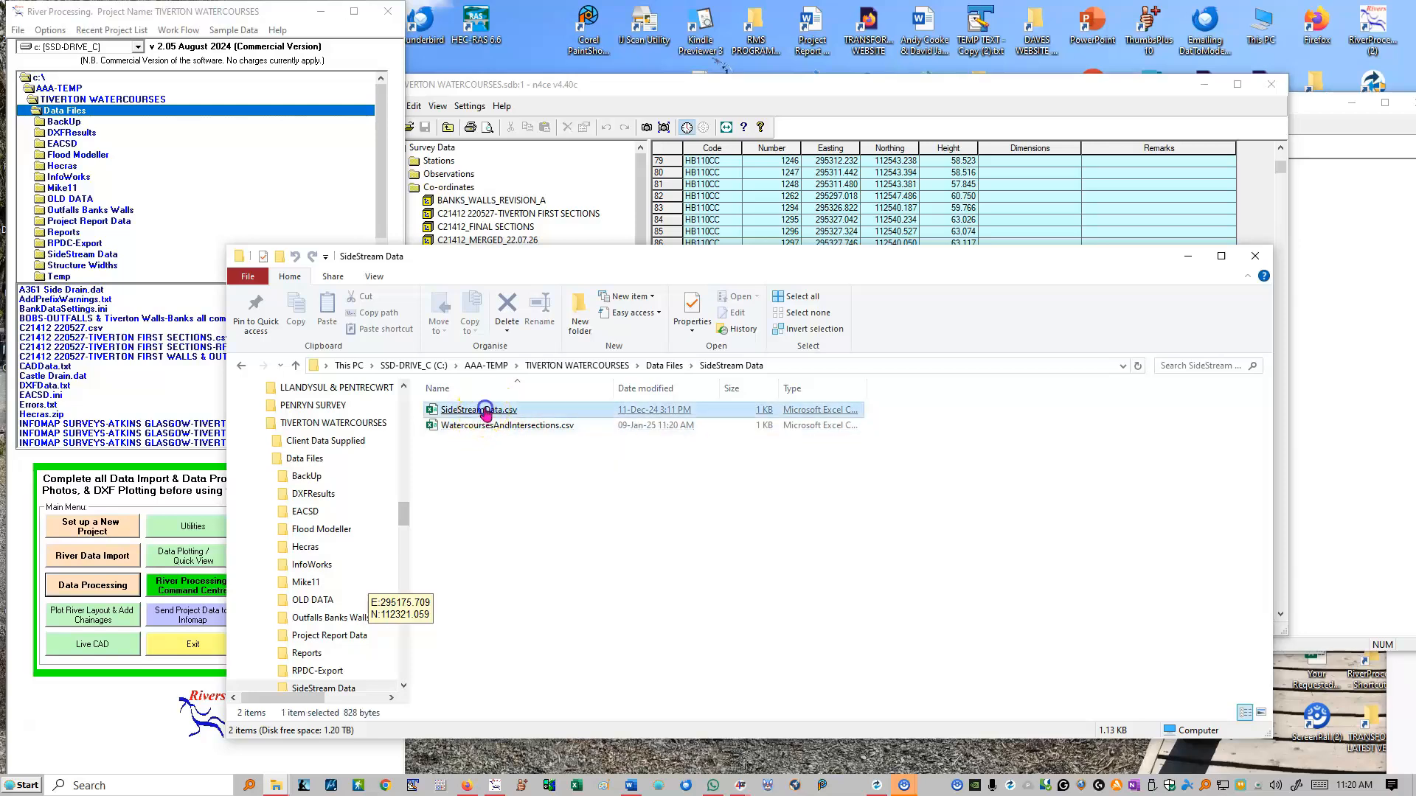
click(481, 426)
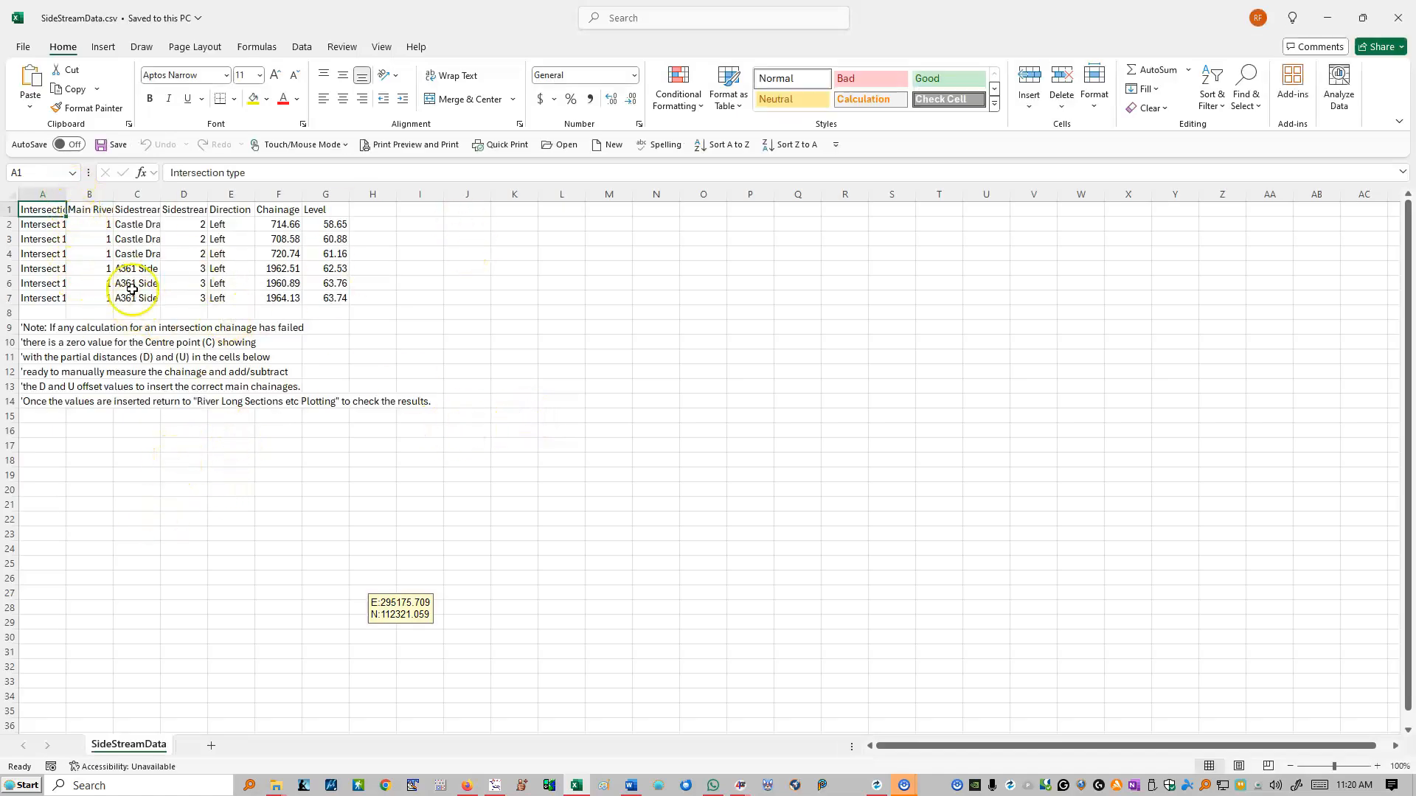
drag(340, 298, 41, 199)
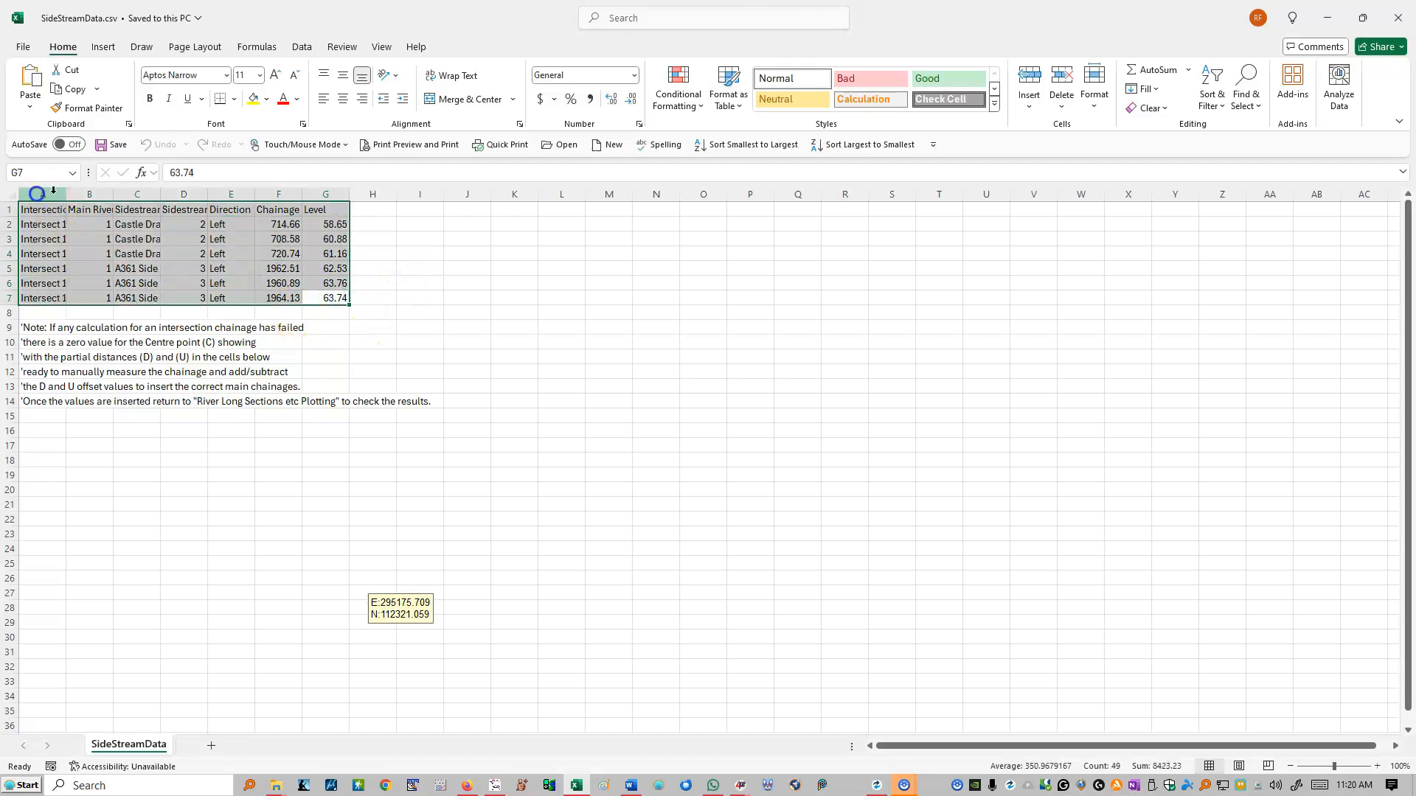
click(1399, 18)
double_click(486, 410)
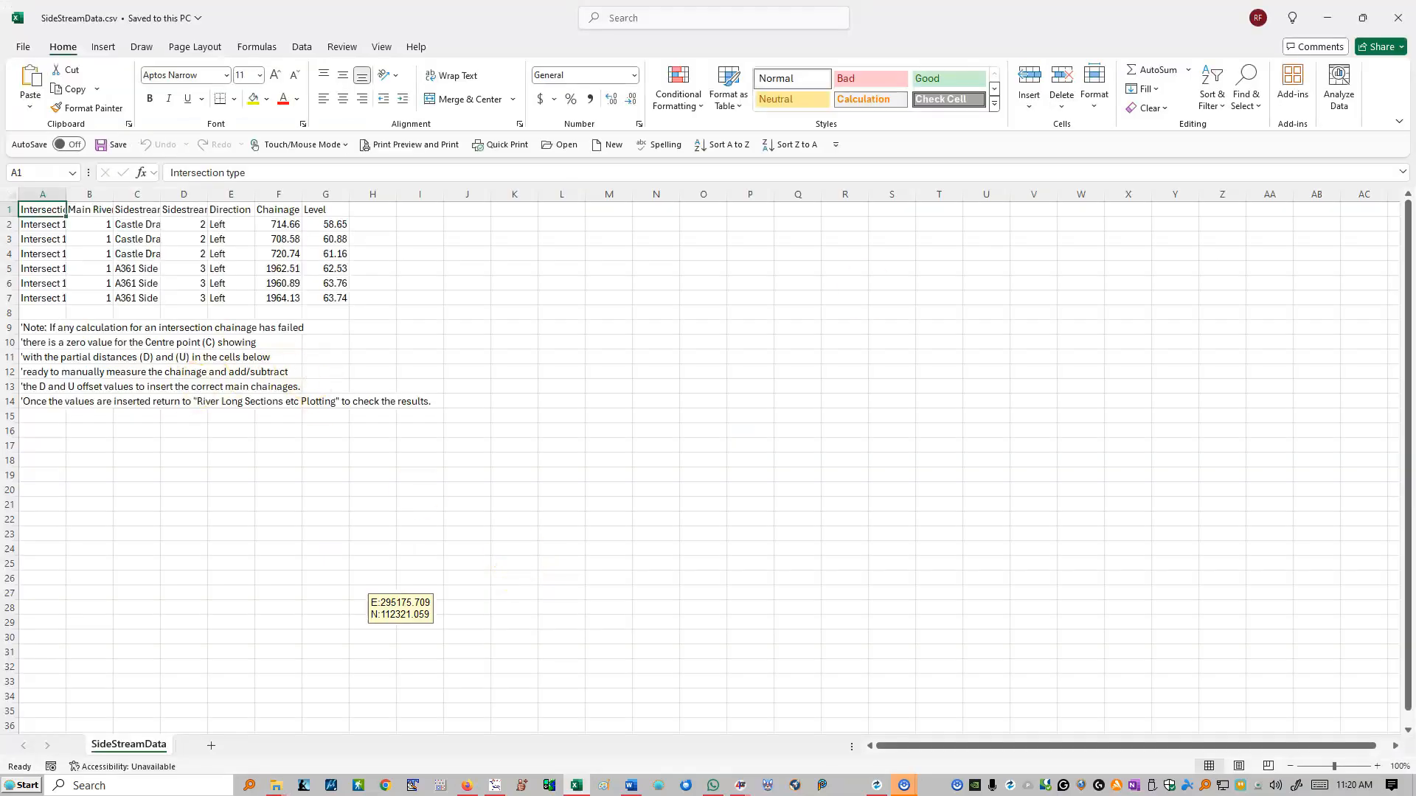
click(1398, 17)
- Examine the watercourse and intersection records in WatercoursesAndIntersections.csv, then close it without saving
click(509, 429)
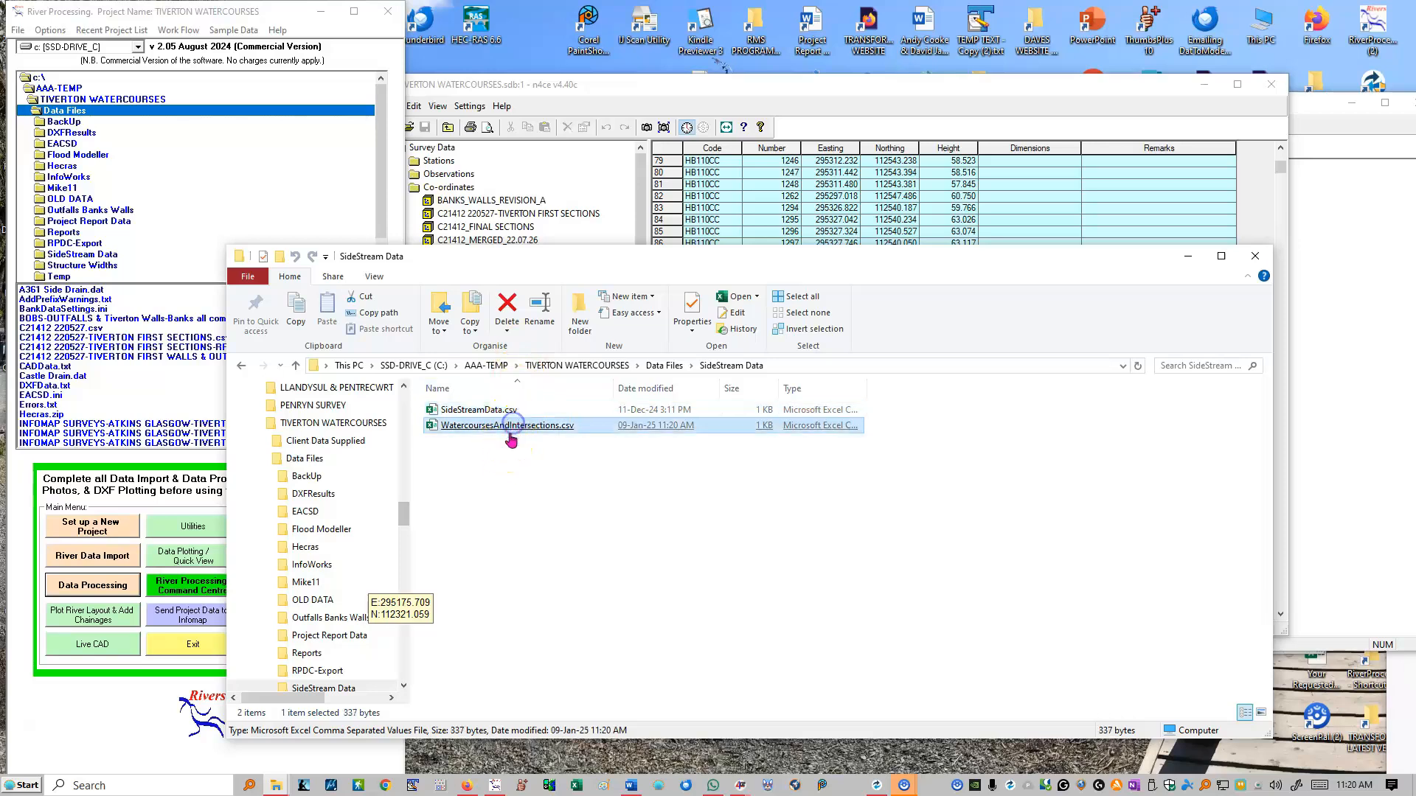
double_click(509, 434)
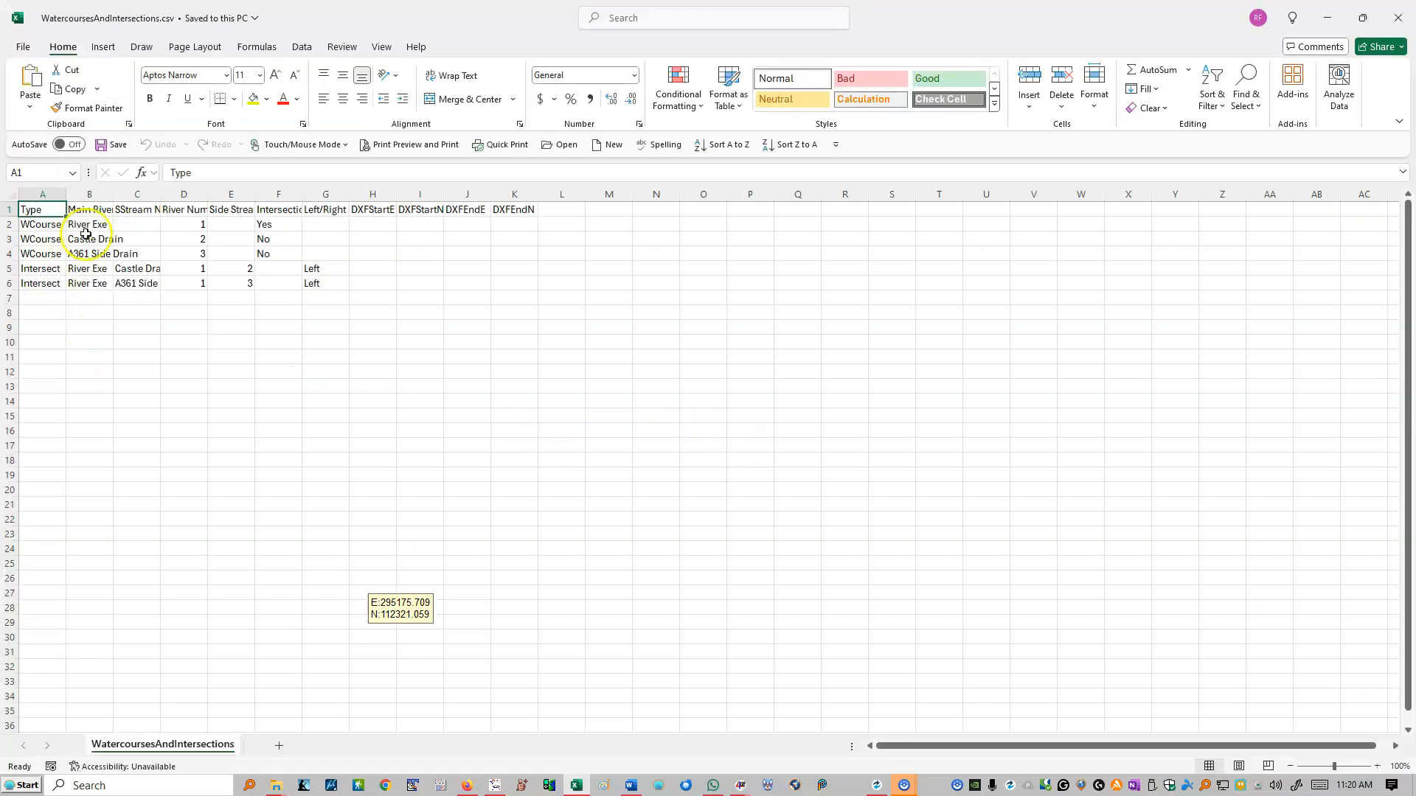
drag(64, 192, 146, 193)
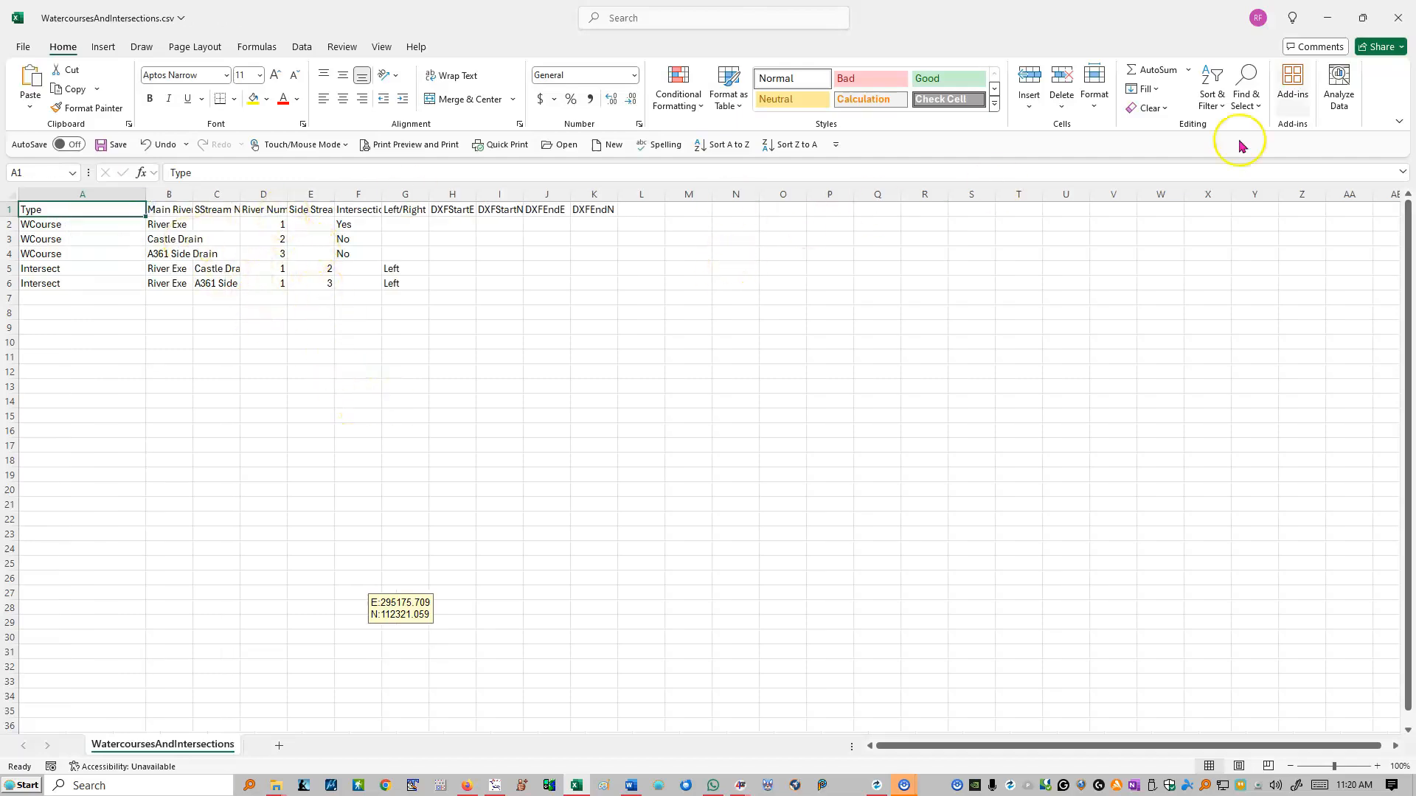
click(1400, 19)
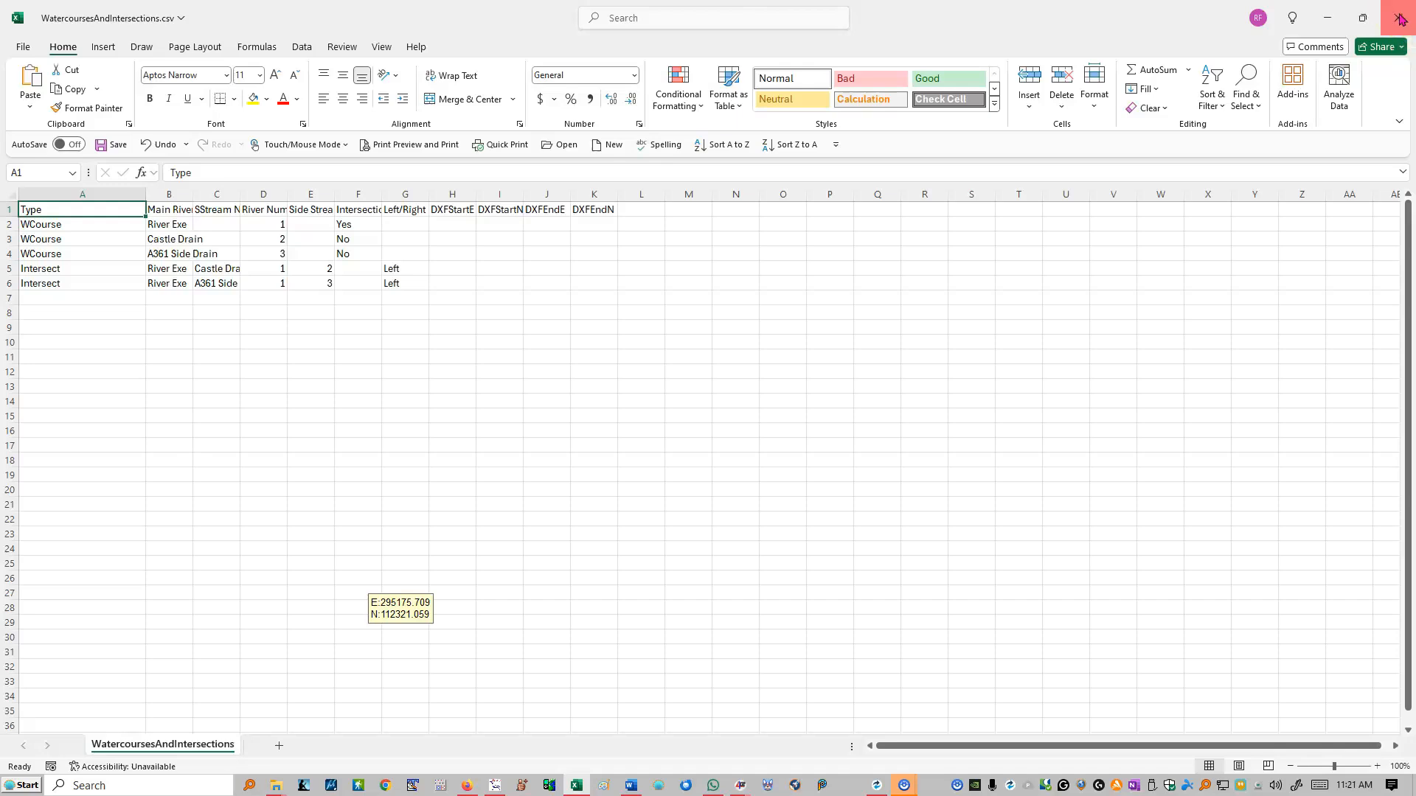
click(763, 503)
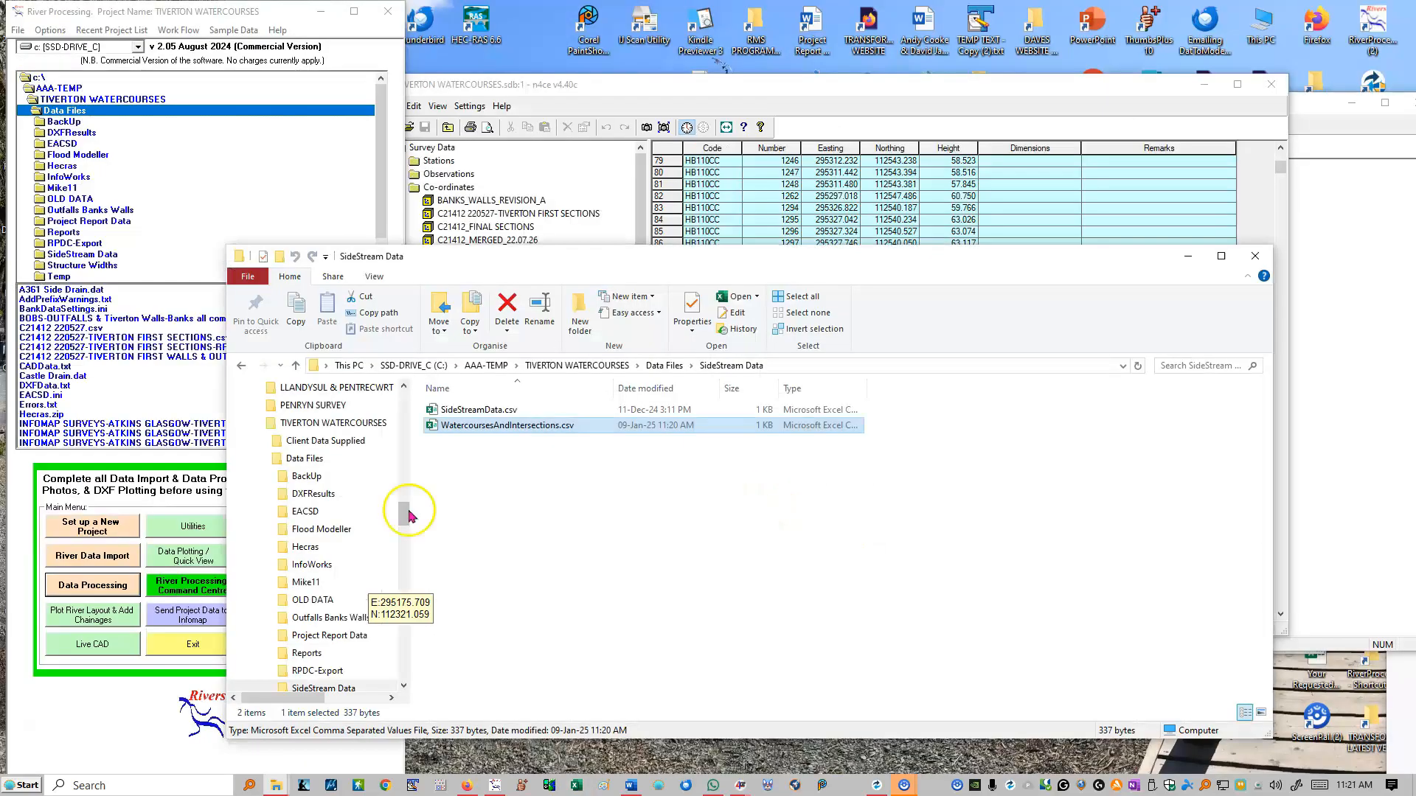
- Open Plot River Layout in River Processing and calculate the side stream data, accepting the centreline note
click(83, 624)
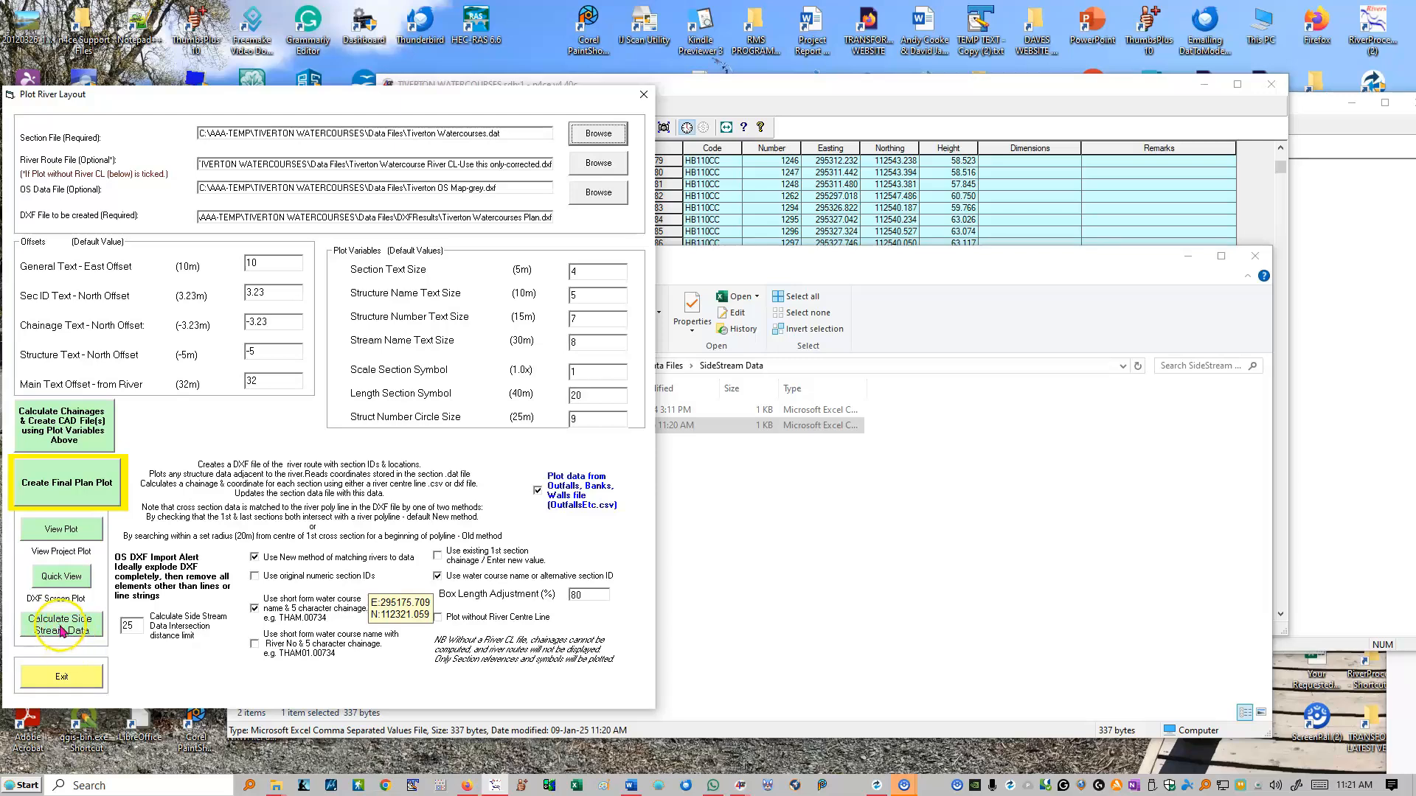
click(62, 628)
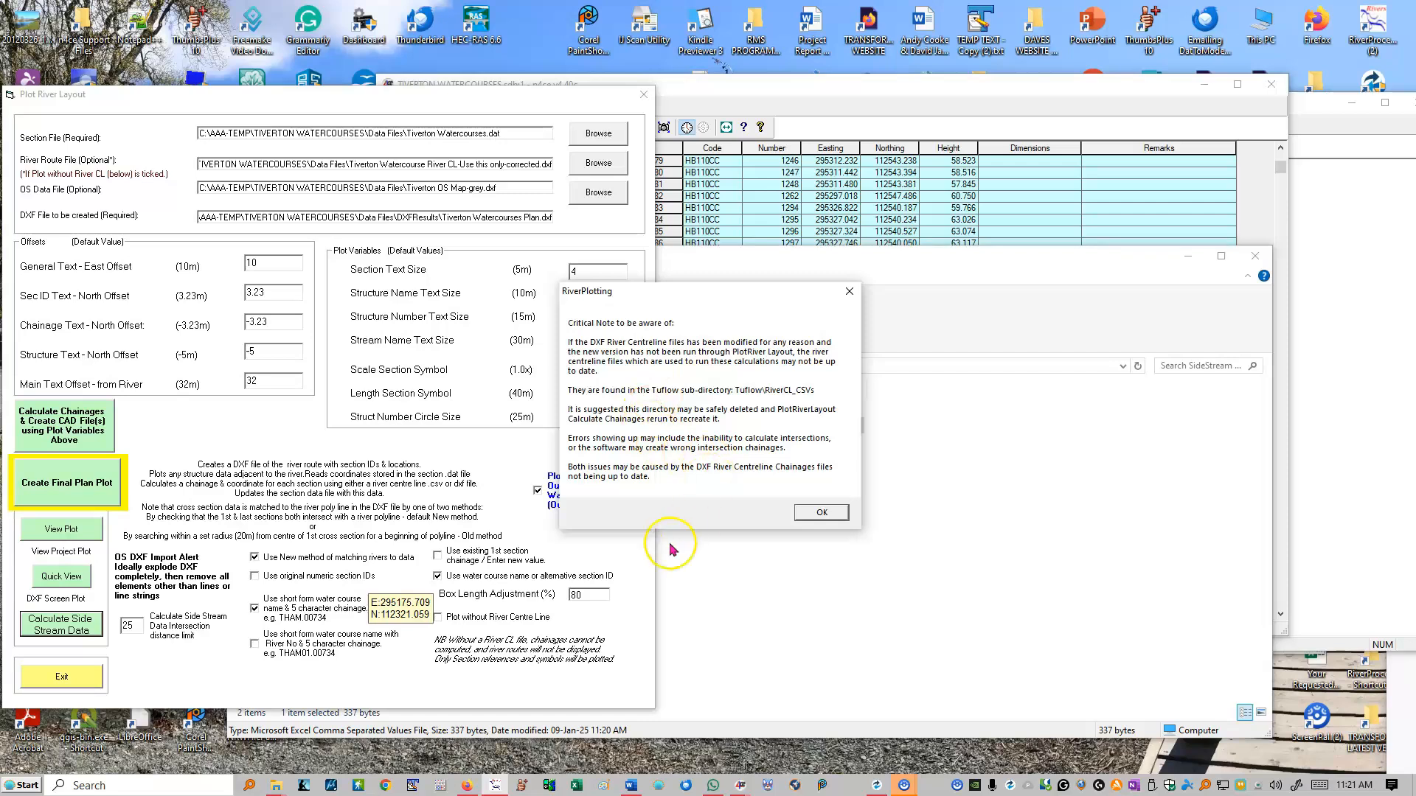
click(820, 514)
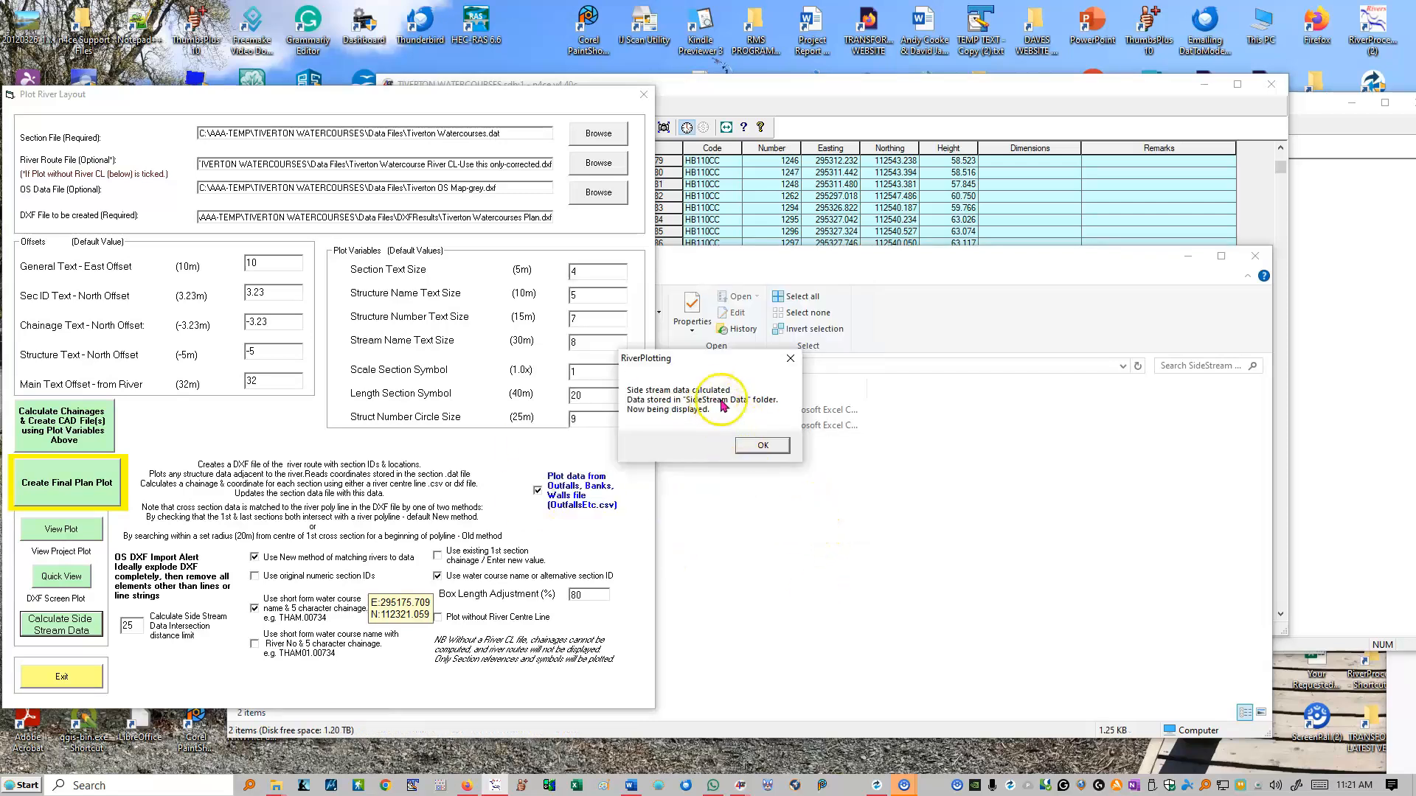
- Acknowledge the side stream calculation, then examine the watercourse and intersection records in WatercoursesAndIntersections.csv from the SideStream Data folder and close the file
click(760, 447)
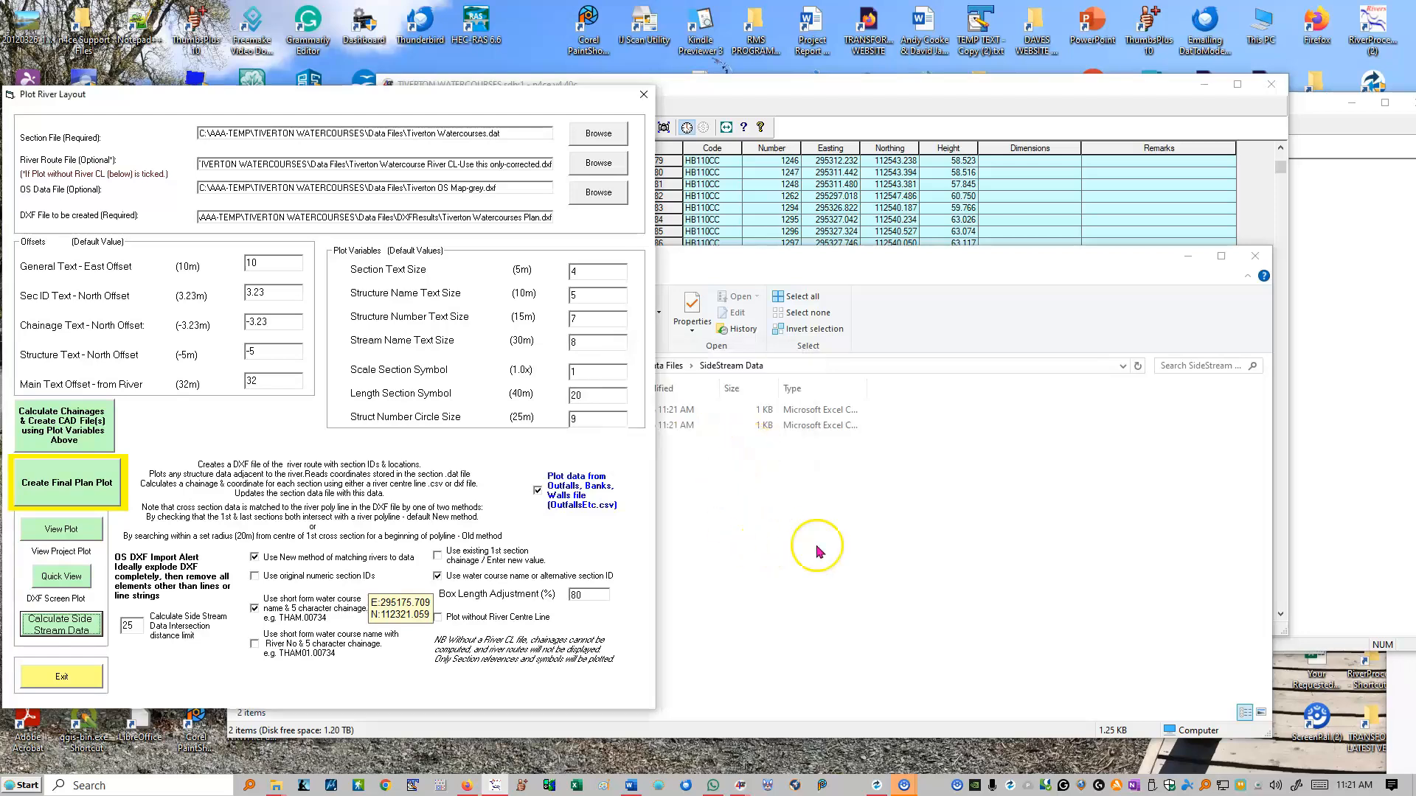
click(951, 564)
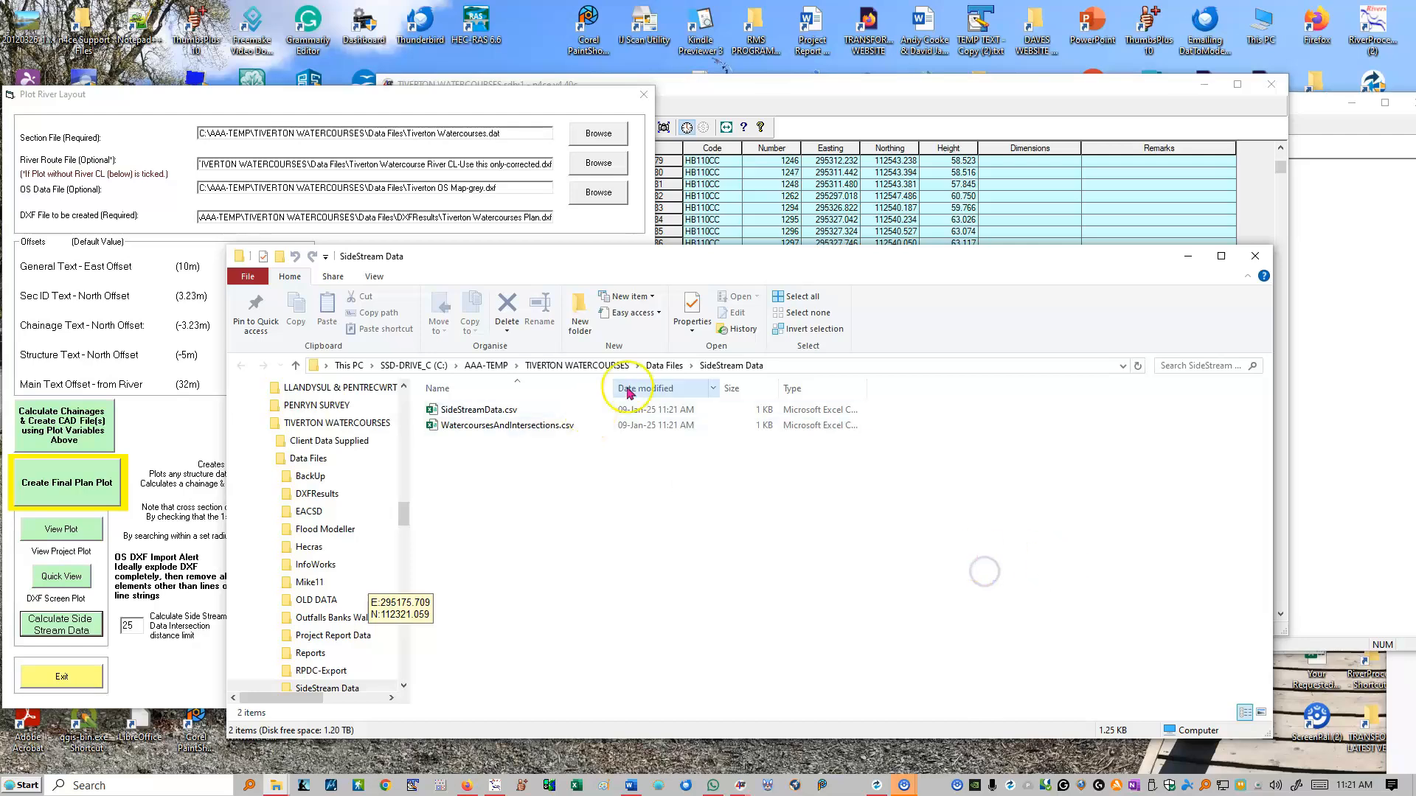
click(517, 267)
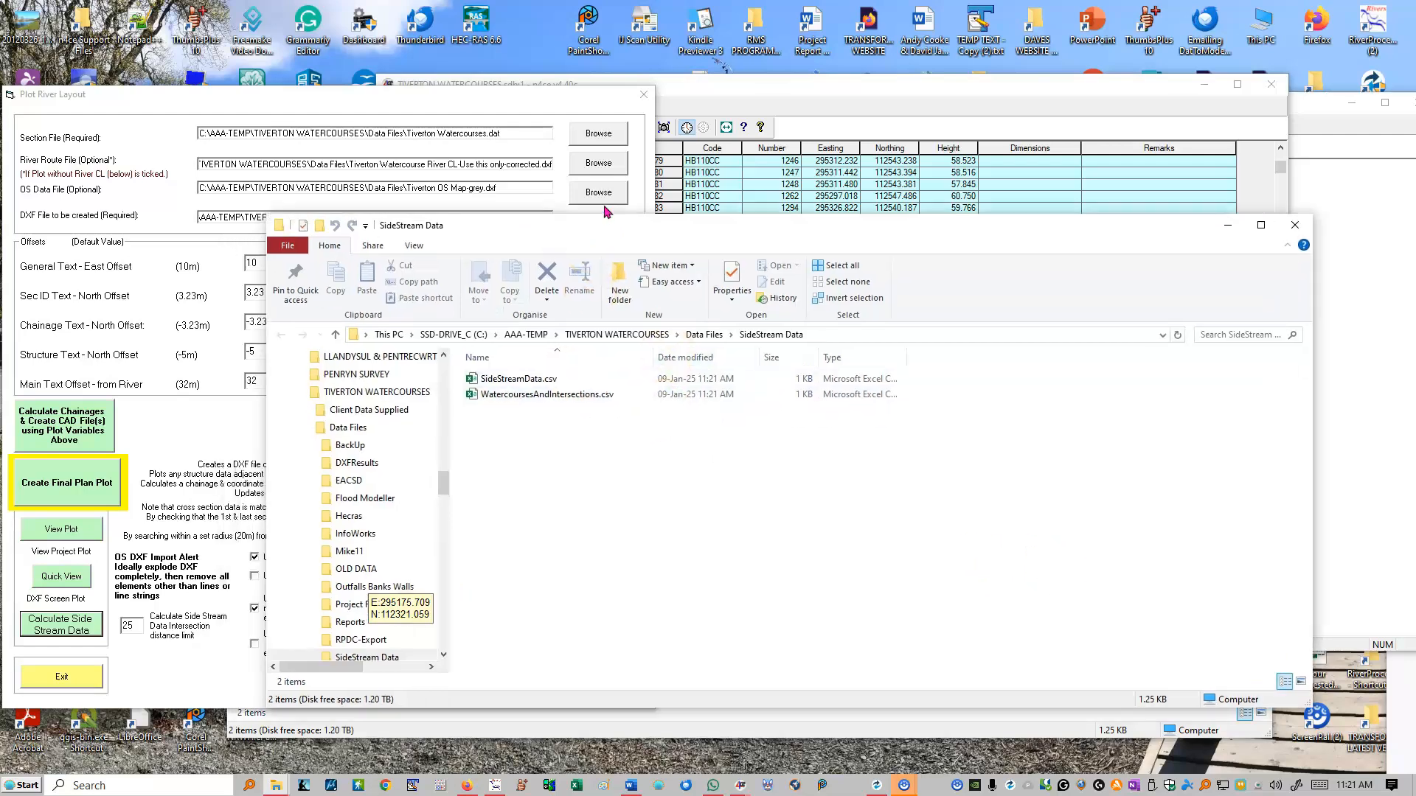
double_click(532, 396)
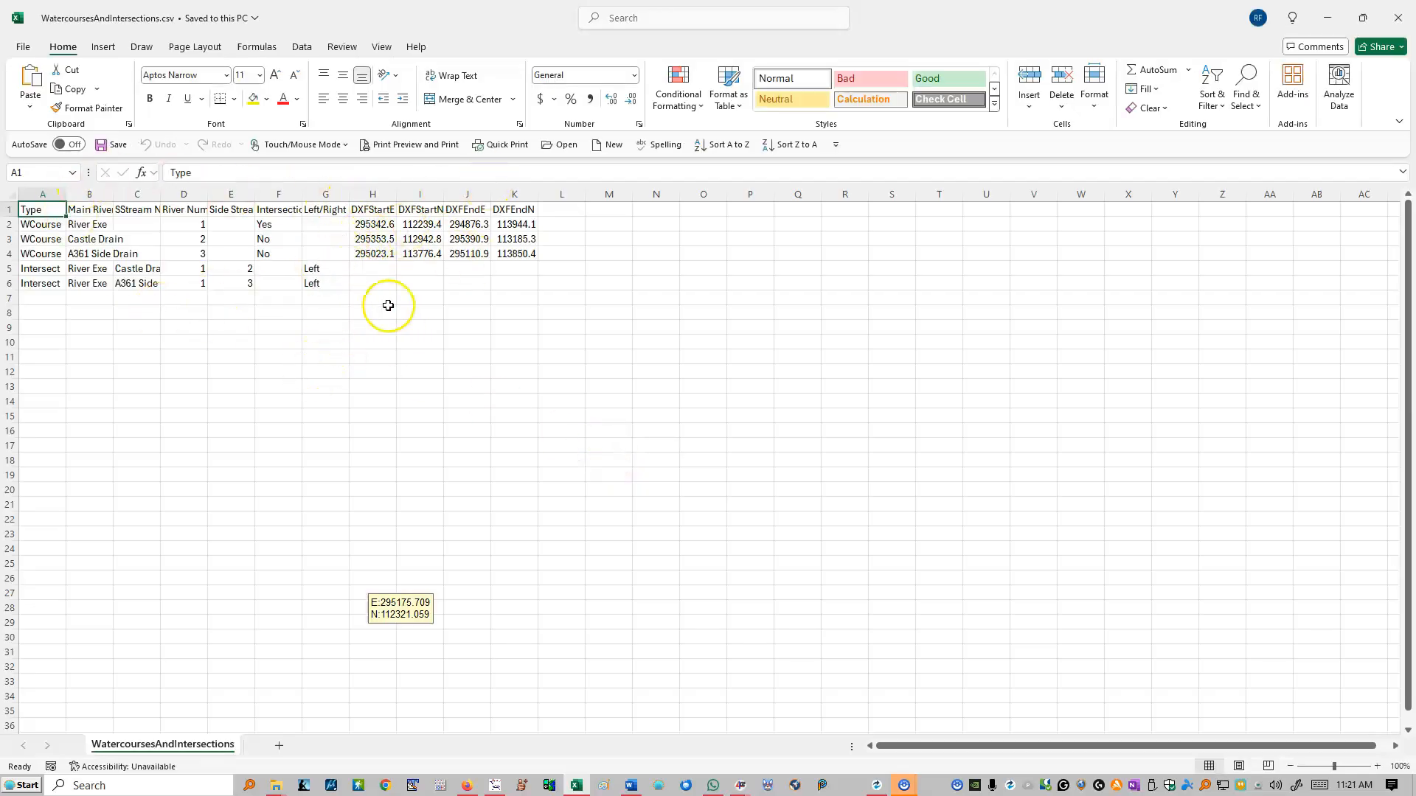
click(1398, 18)
- Review the recalculated intersection chainages, levels and notes in SideStreamData.csv, then close the file
click(512, 380)
double_click(513, 381)
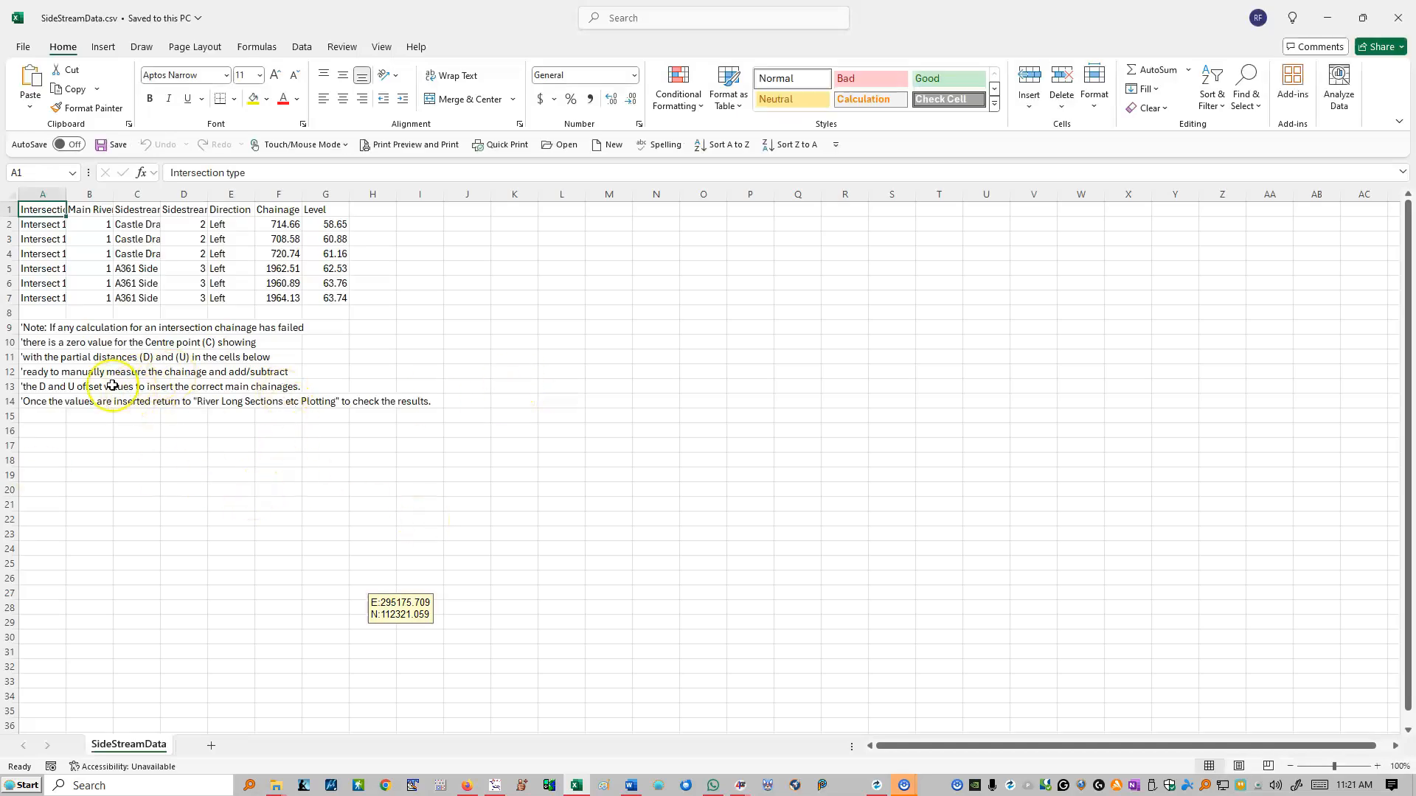
click(1397, 18)
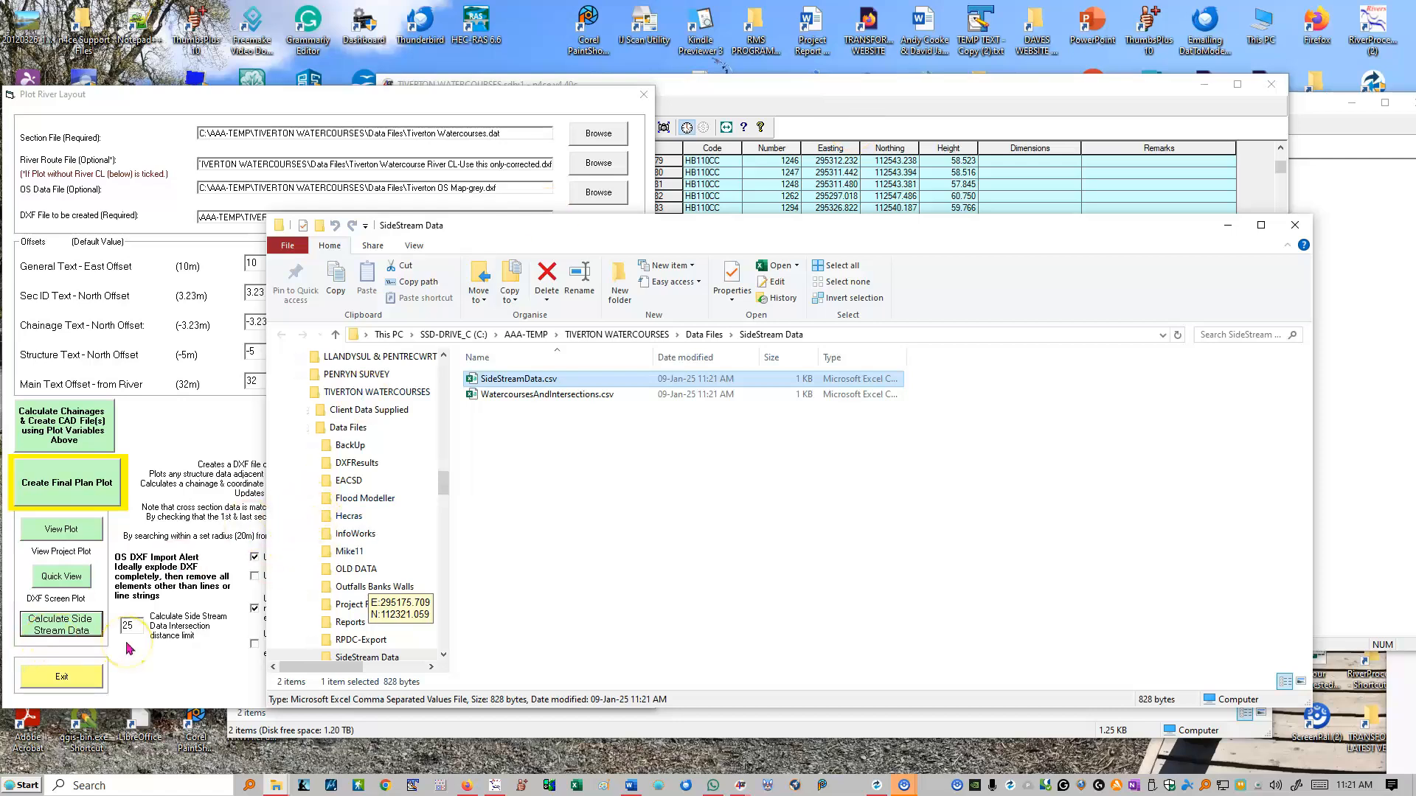
- Leave Plot River Layout and start a main long section plot using the project's main river section data file
click(61, 678)
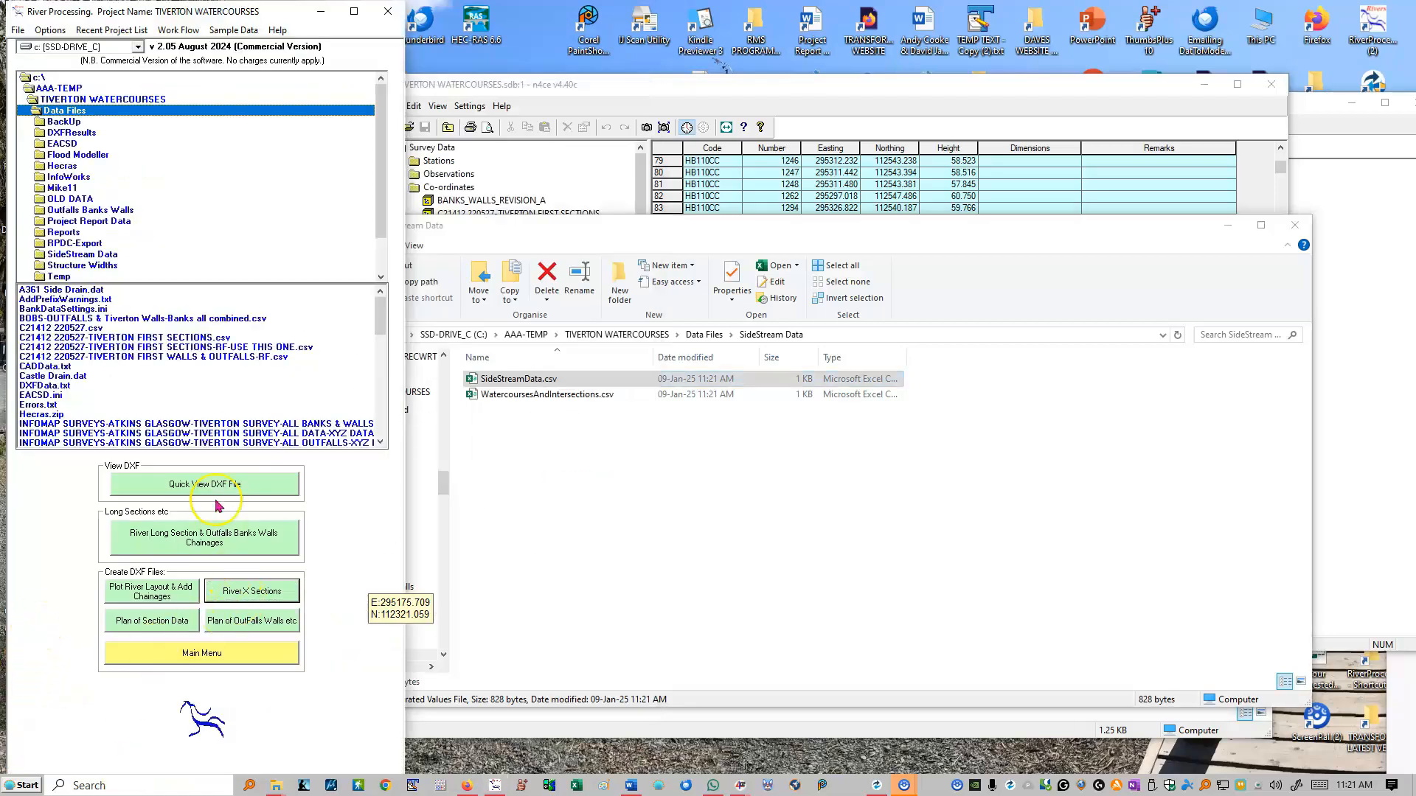
click(205, 547)
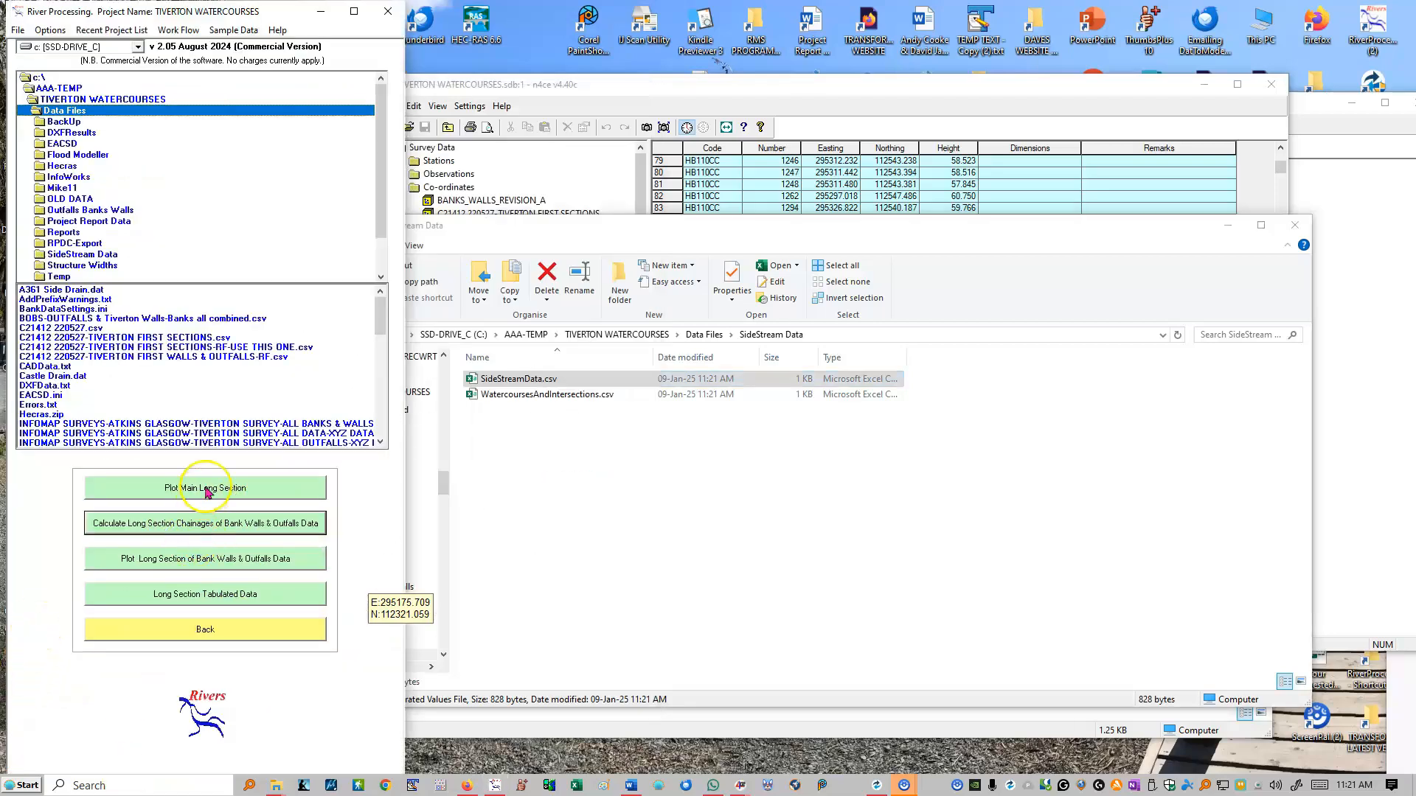
click(206, 488)
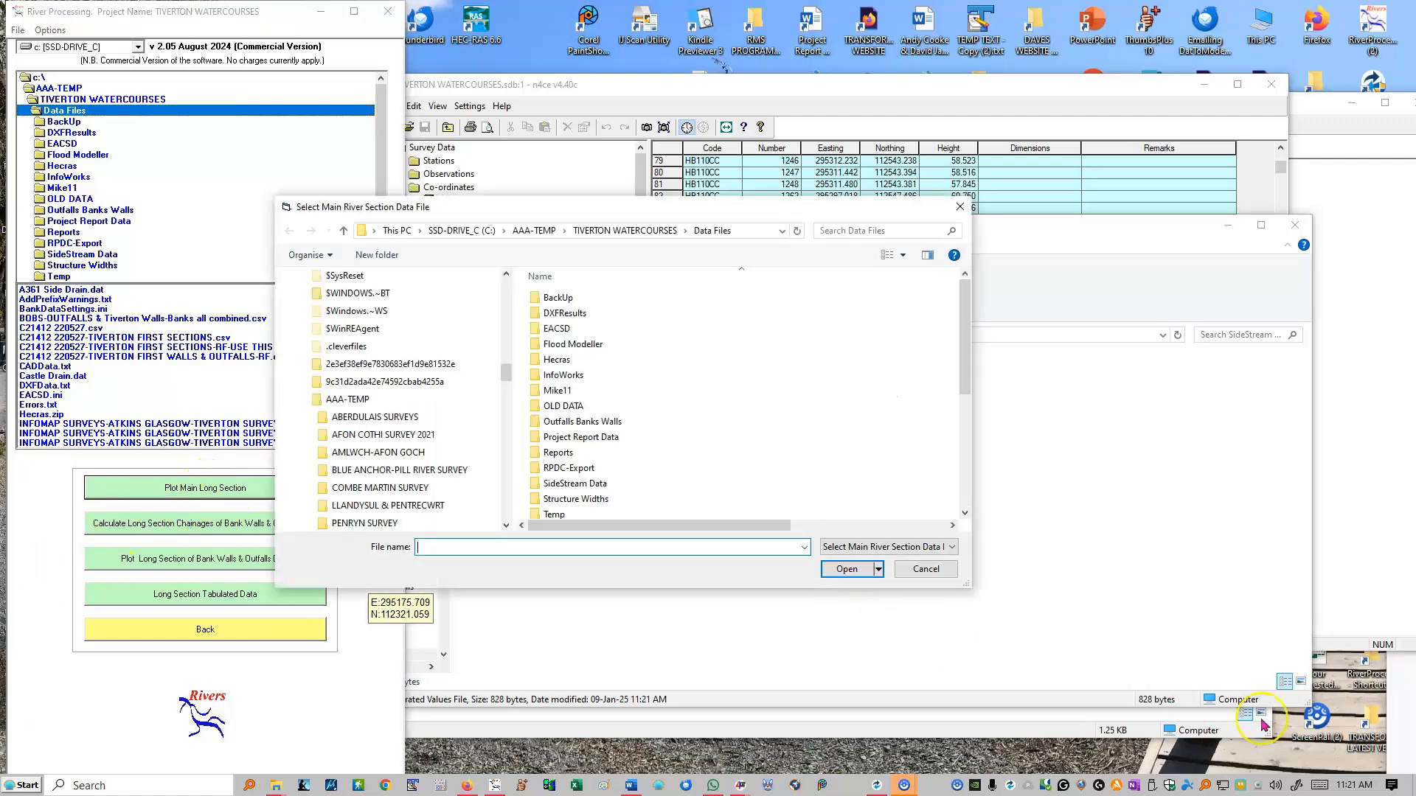
scroll(690, 303, down, 5)
double_click(597, 433)
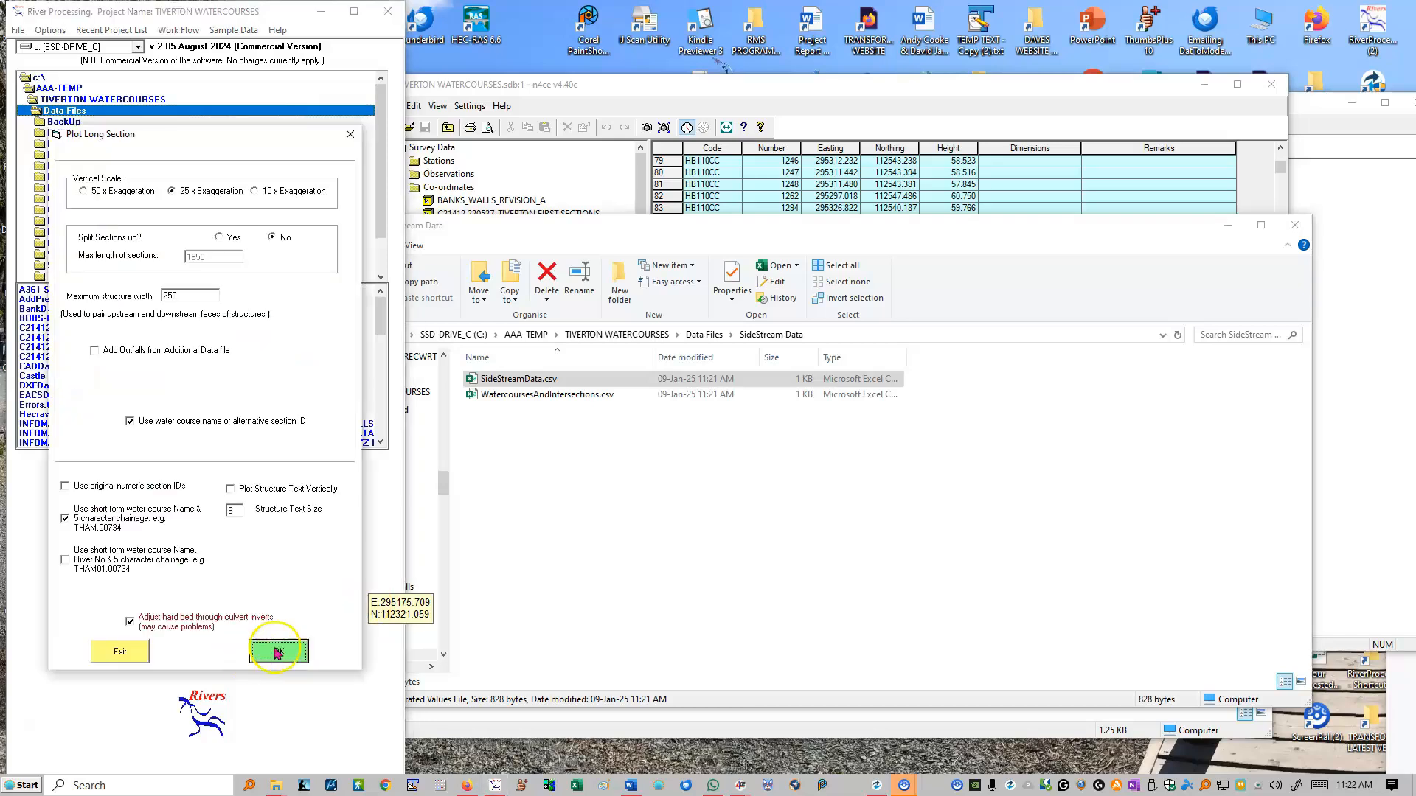
- Create the unsplit long section at 25x exaggeration as LongSectionNamedRiver.DXF, accept the warnings, and open it in Bentley View
click(280, 662)
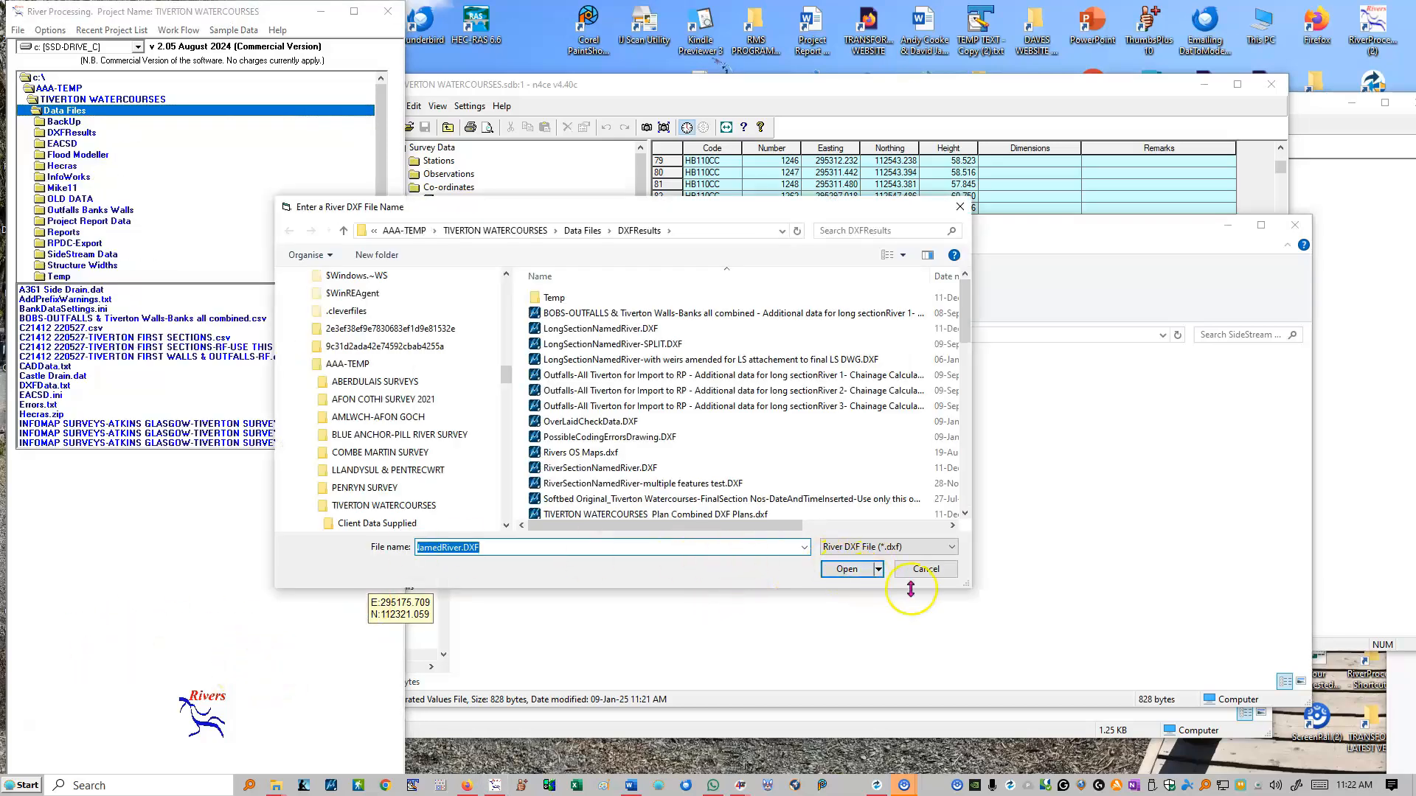
click(843, 568)
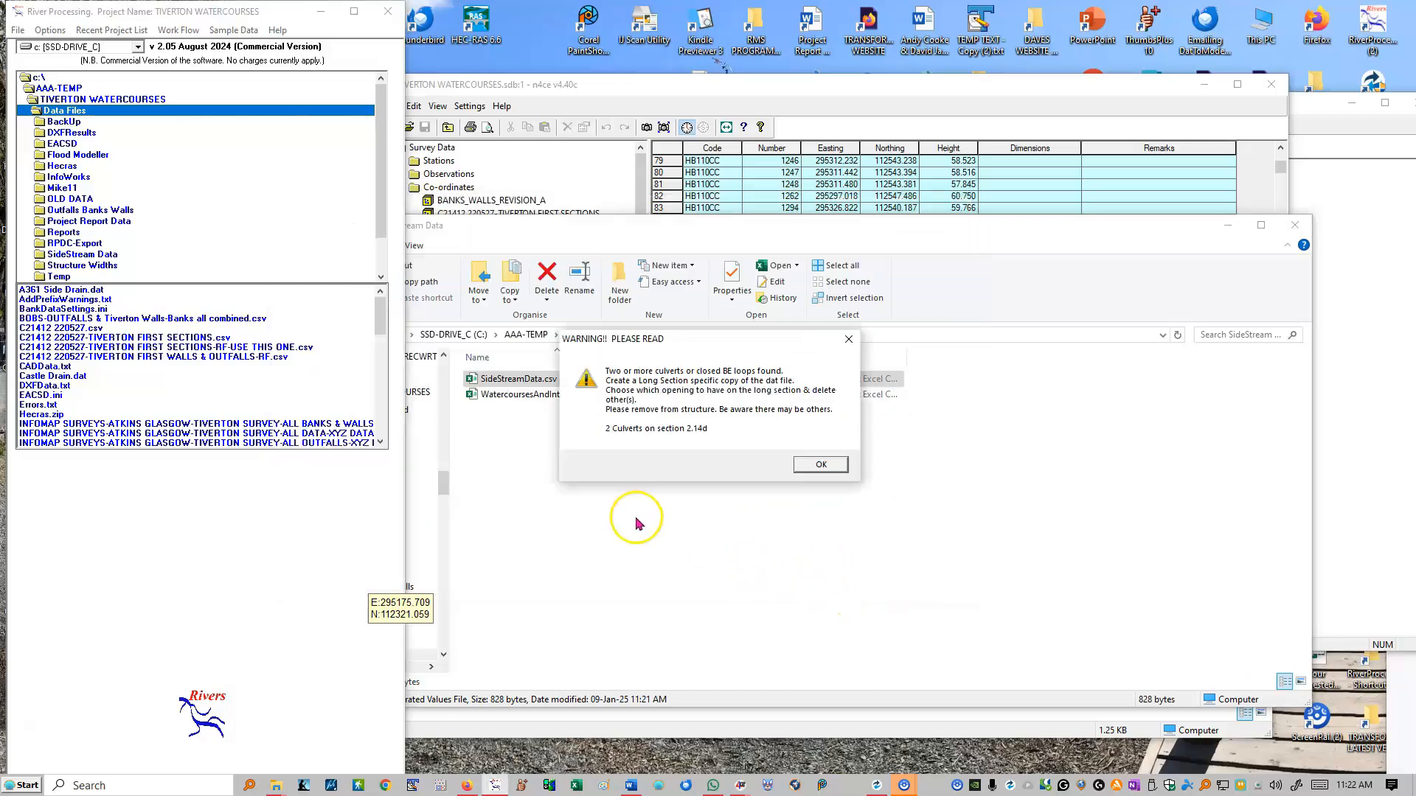
click(822, 466)
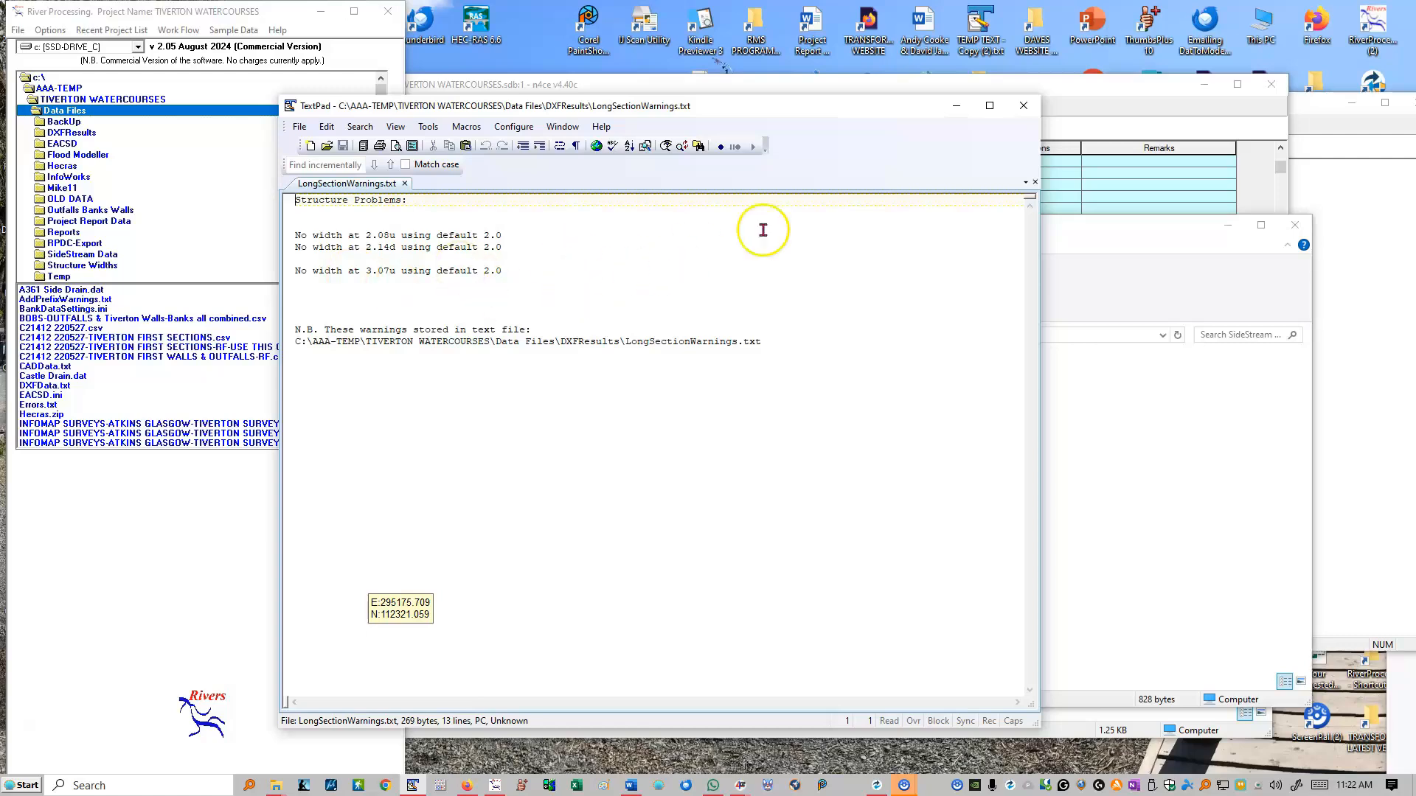
click(1024, 107)
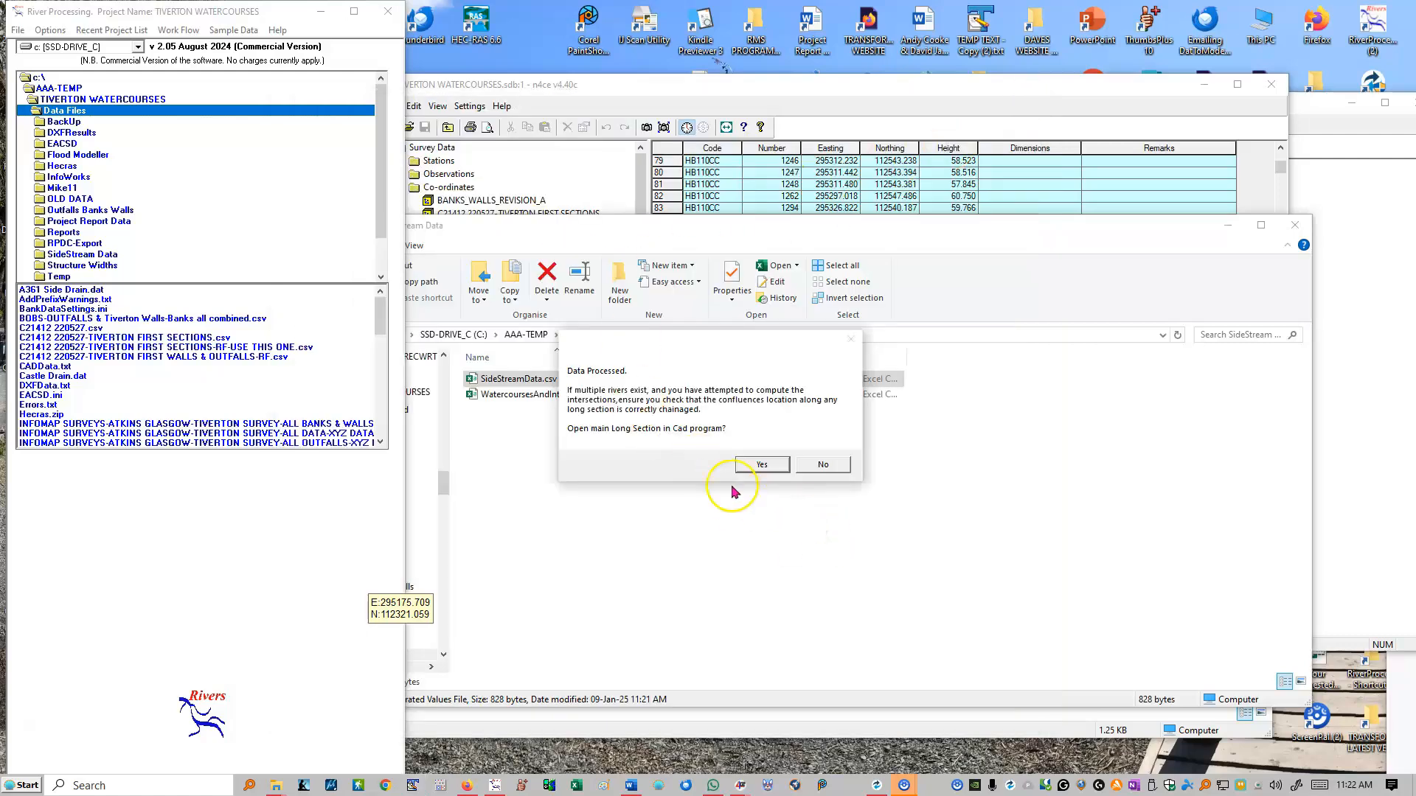
click(758, 469)
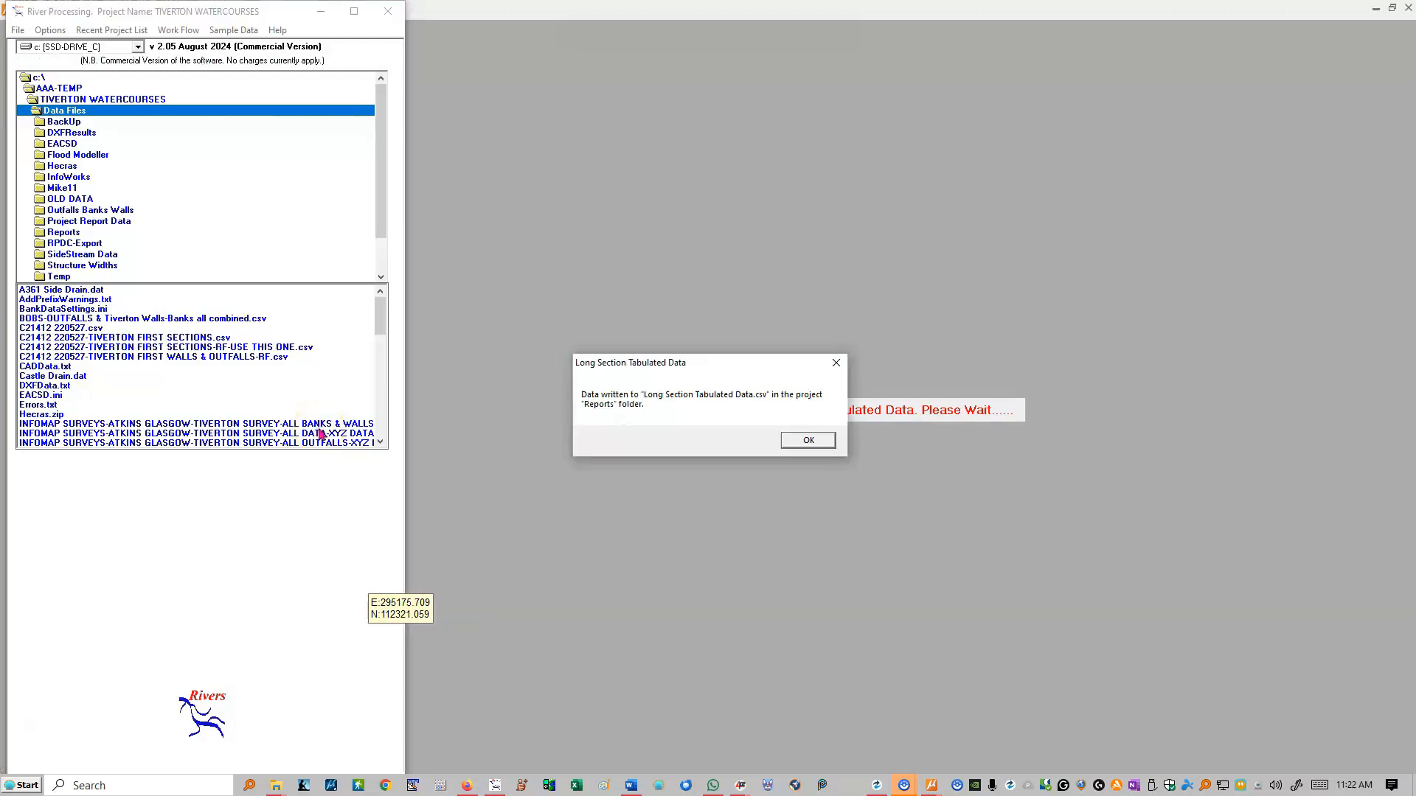
click(720, 449)
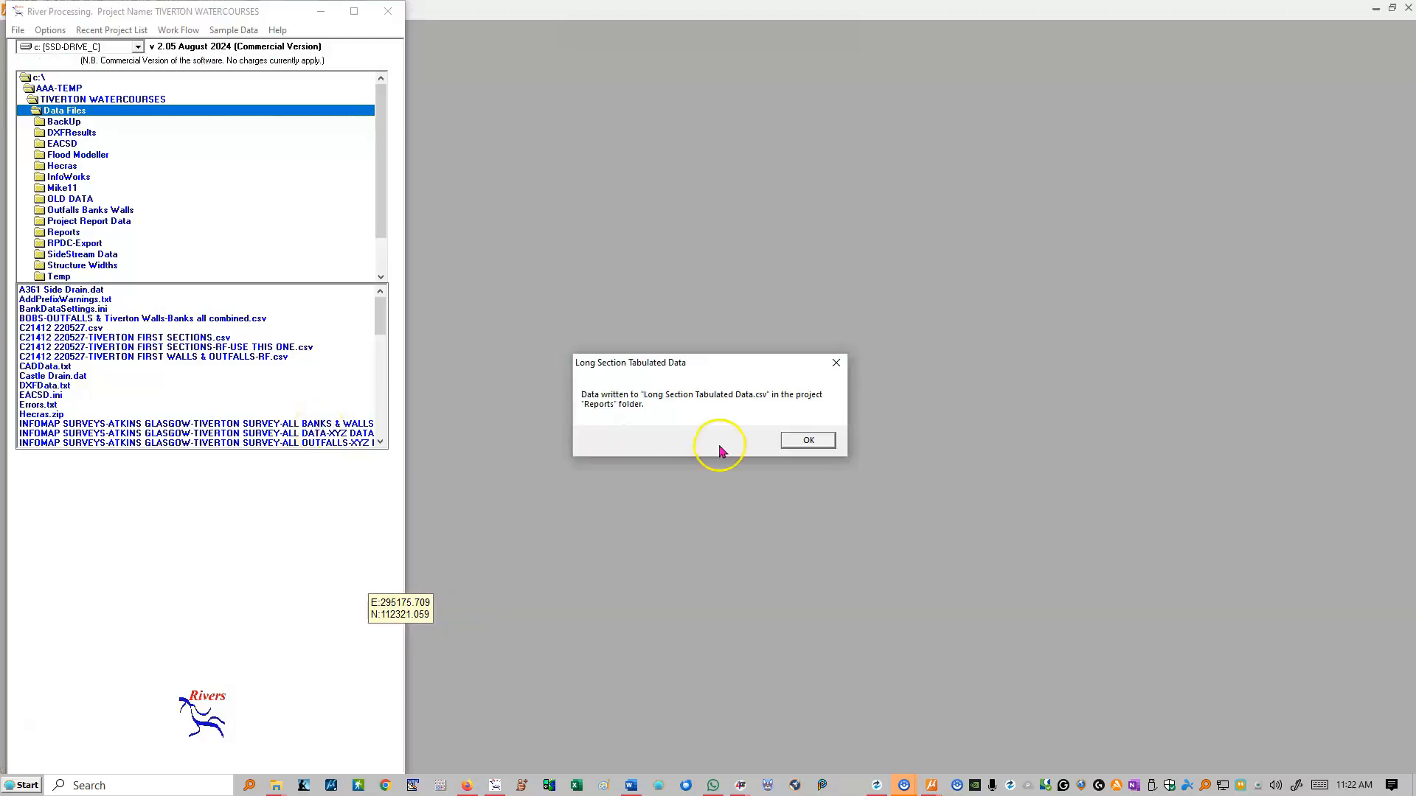
click(809, 439)
- Fit the whole long section drawing and examine the Castle Drain side stream's label, levels and intersection profile on the River Exe
click(405, 683)
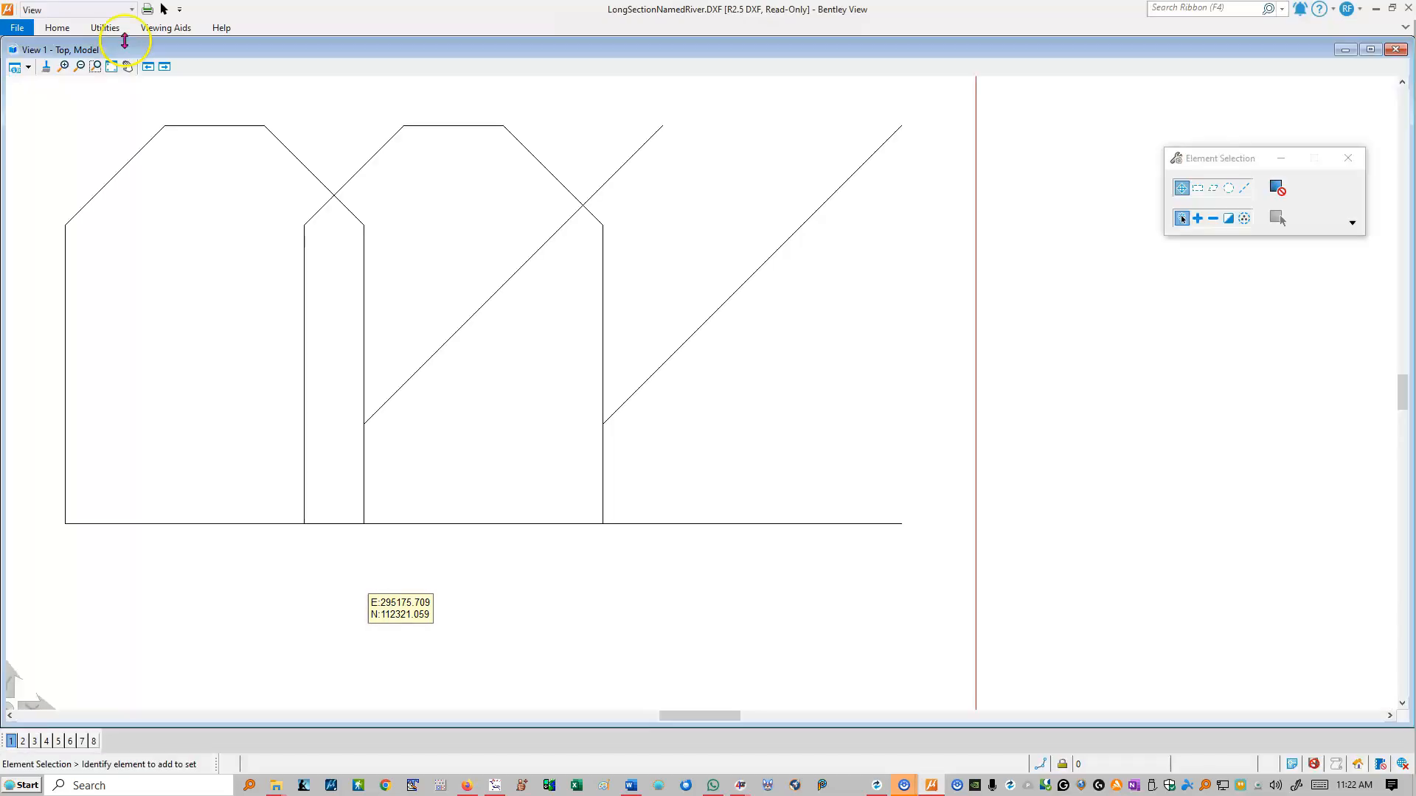
click(112, 66)
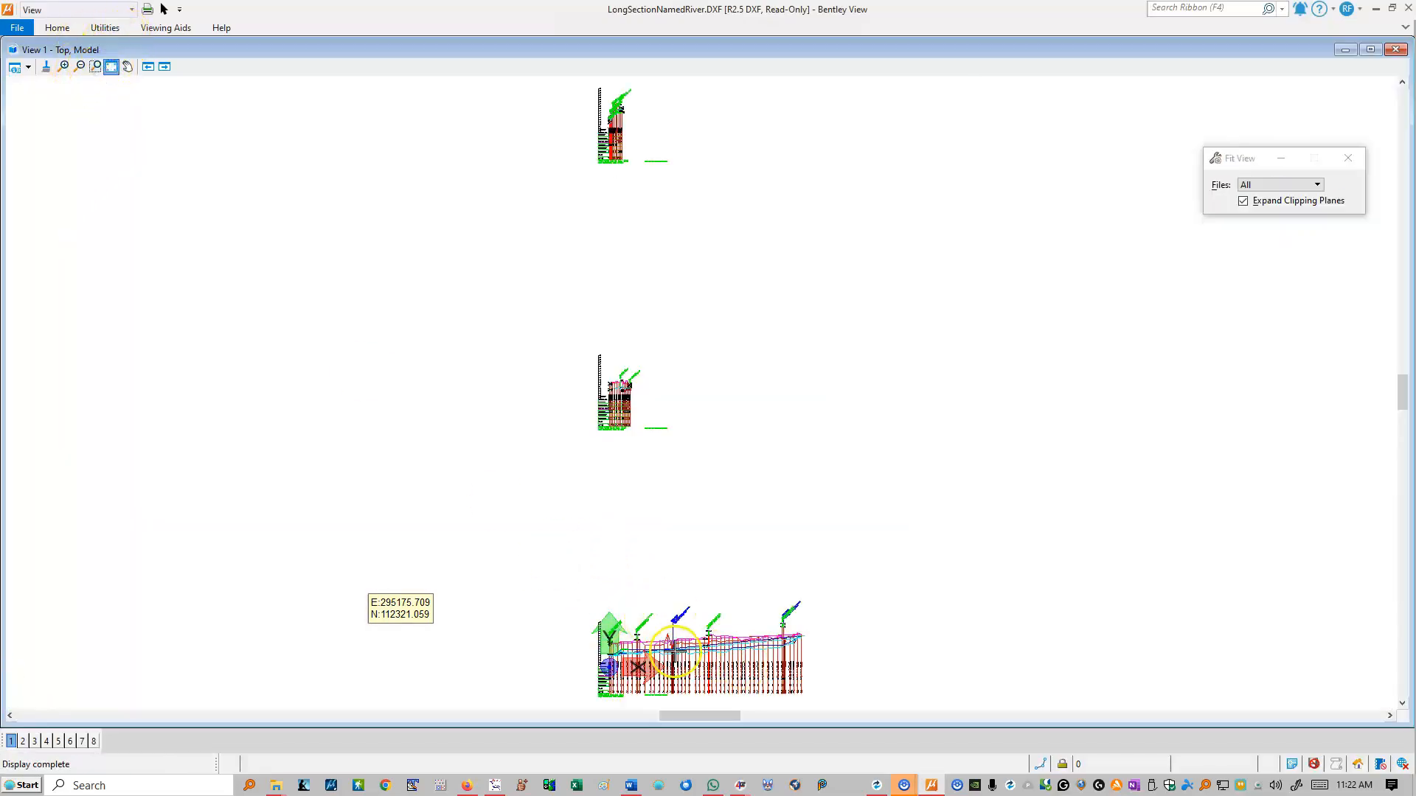
scroll(711, 670, up, 5)
scroll(598, 644, up, 3)
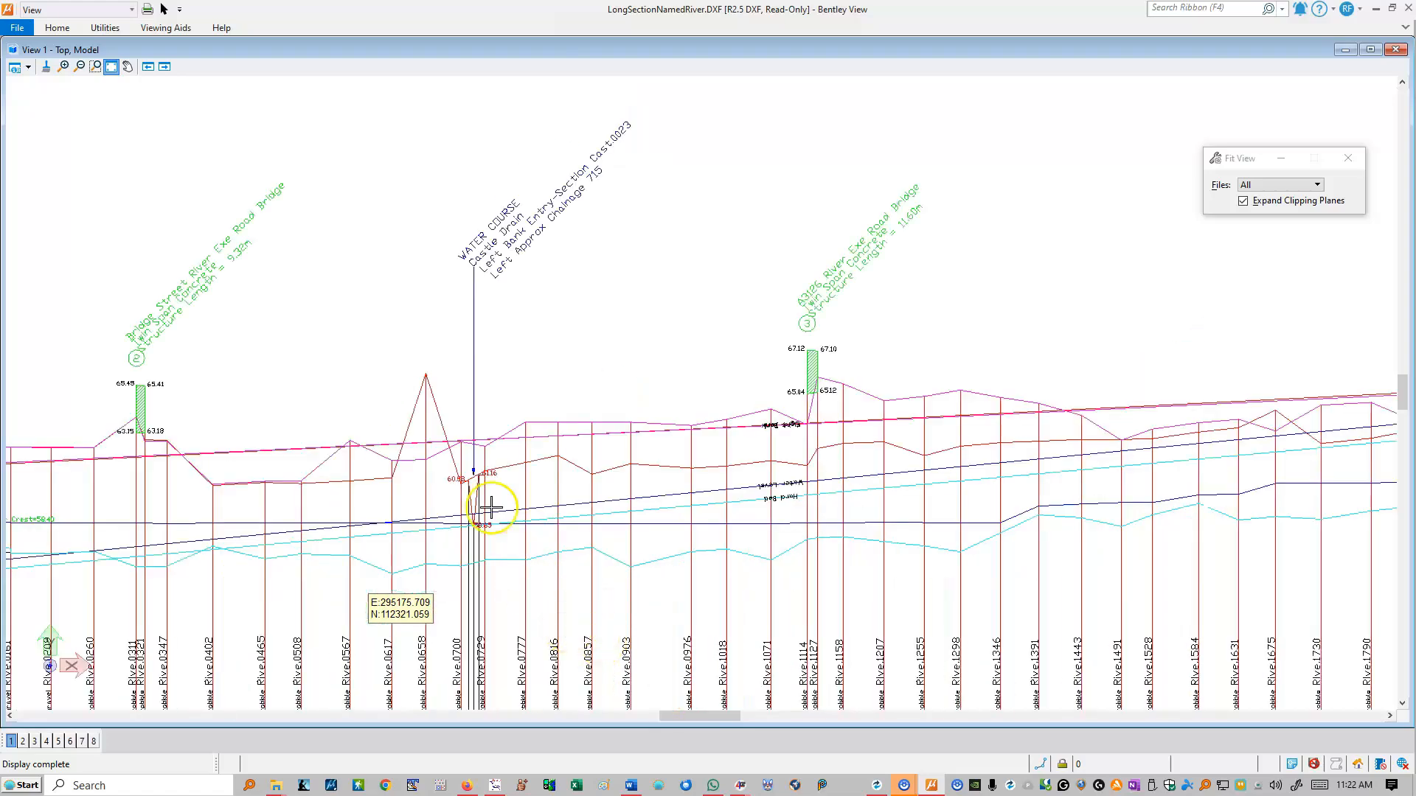
scroll(554, 201, up, 2)
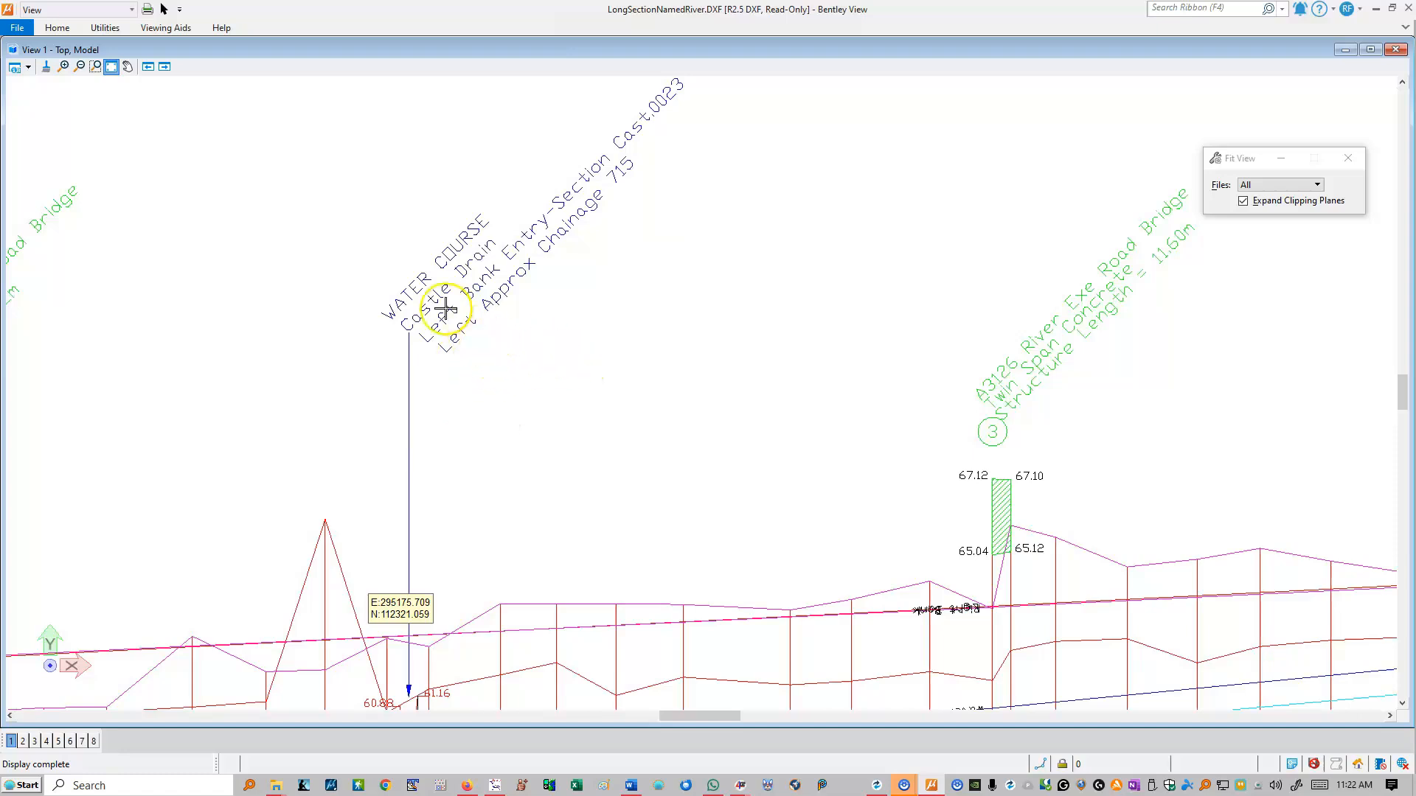
scroll(363, 331, down, 2)
scroll(363, 331, down, 1)
scroll(363, 405, up, 4)
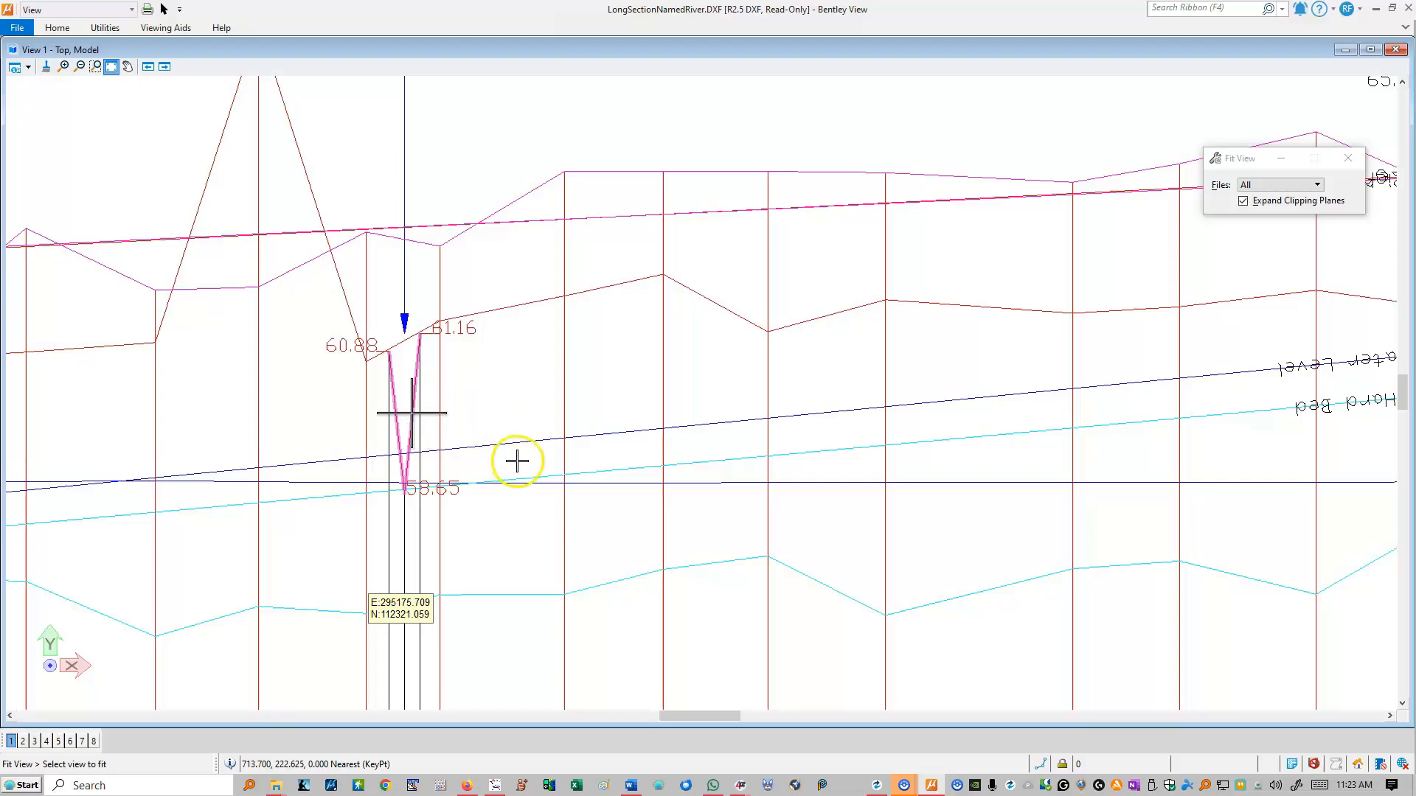
click(478, 410)
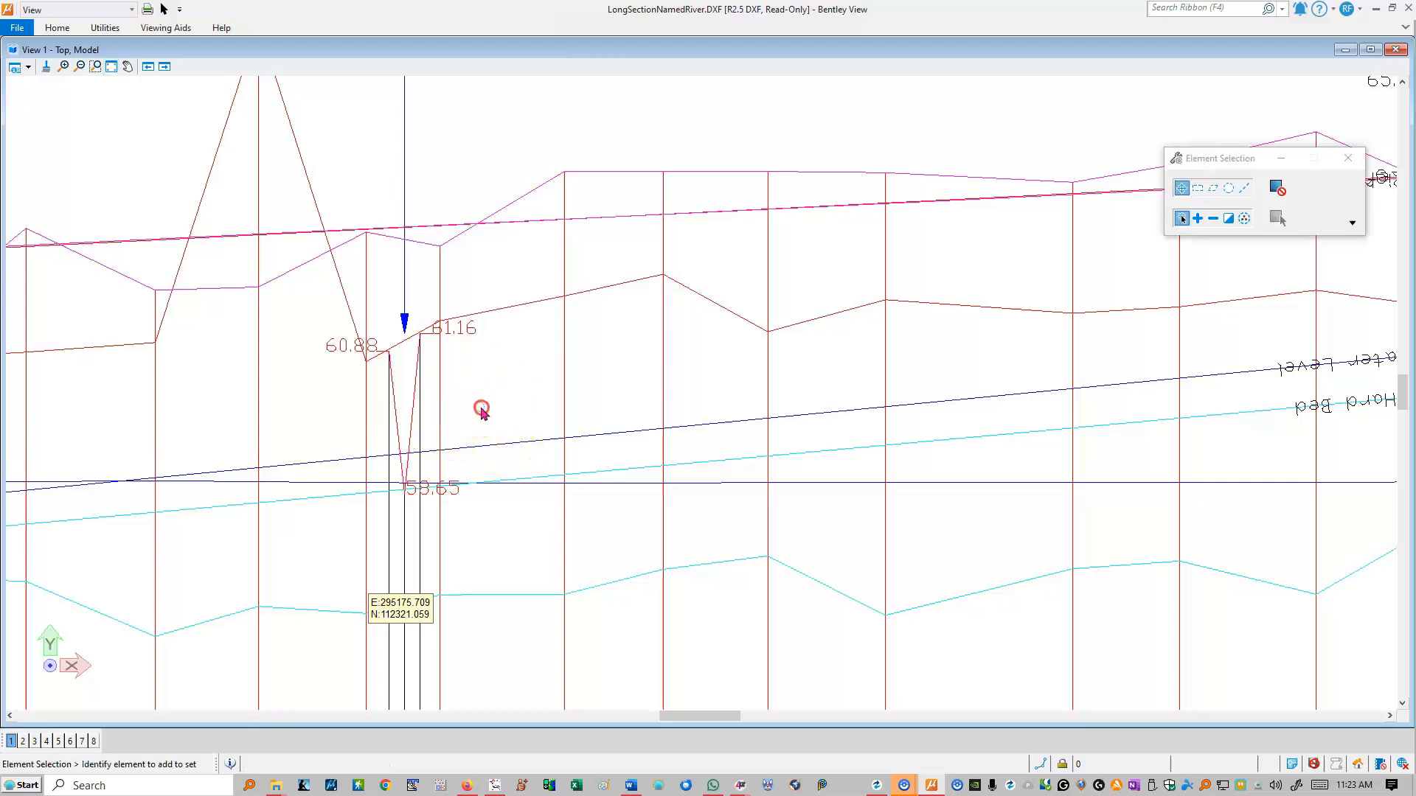
- Examine the A361 Side Drain label, chainage and intersection levels beside structure 4 on the River Exe long section
scroll(632, 373, up, 5)
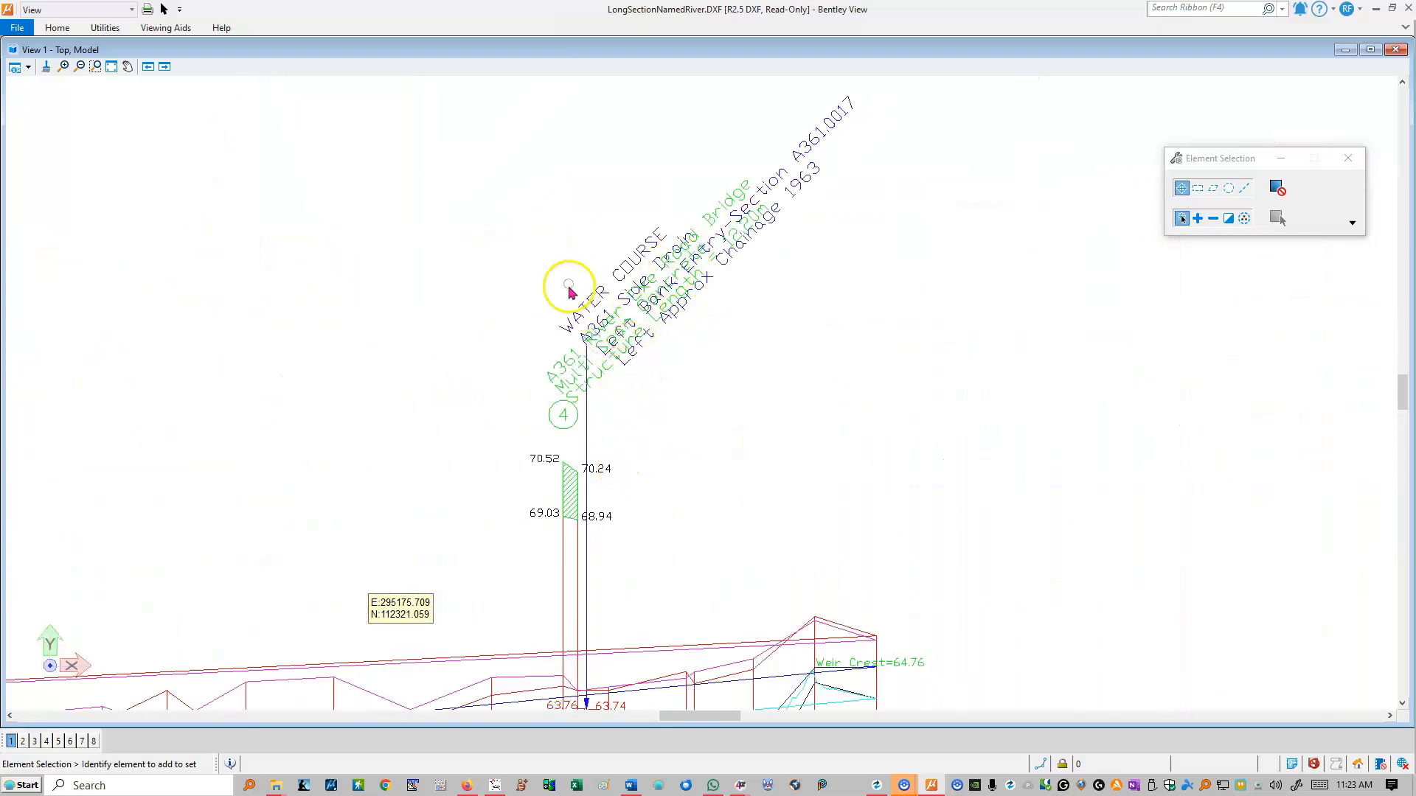
scroll(564, 413, down, 3)
scroll(560, 354, up, 3)
scroll(528, 221, up, 2)
scroll(490, 326, down, 5)
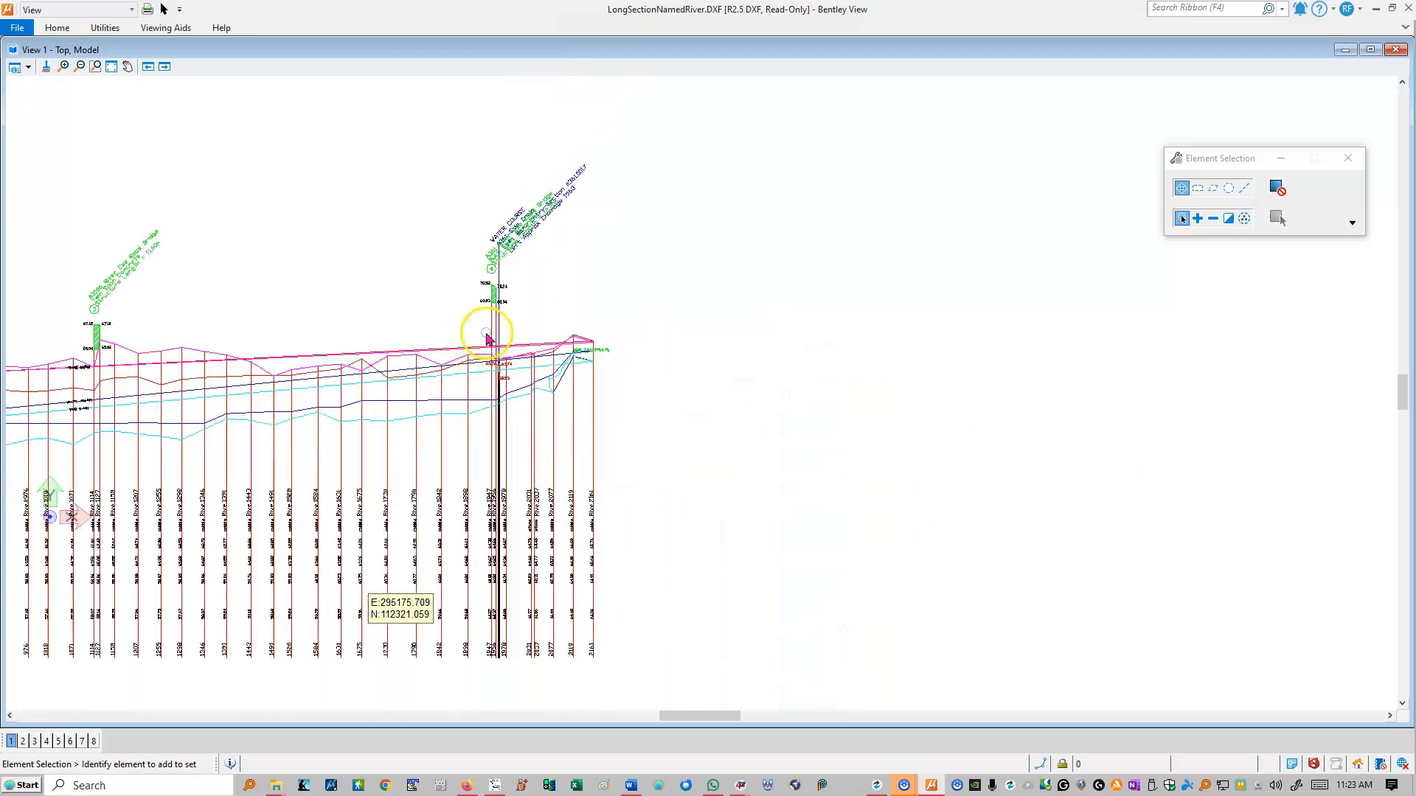
scroll(538, 237, up, 4)
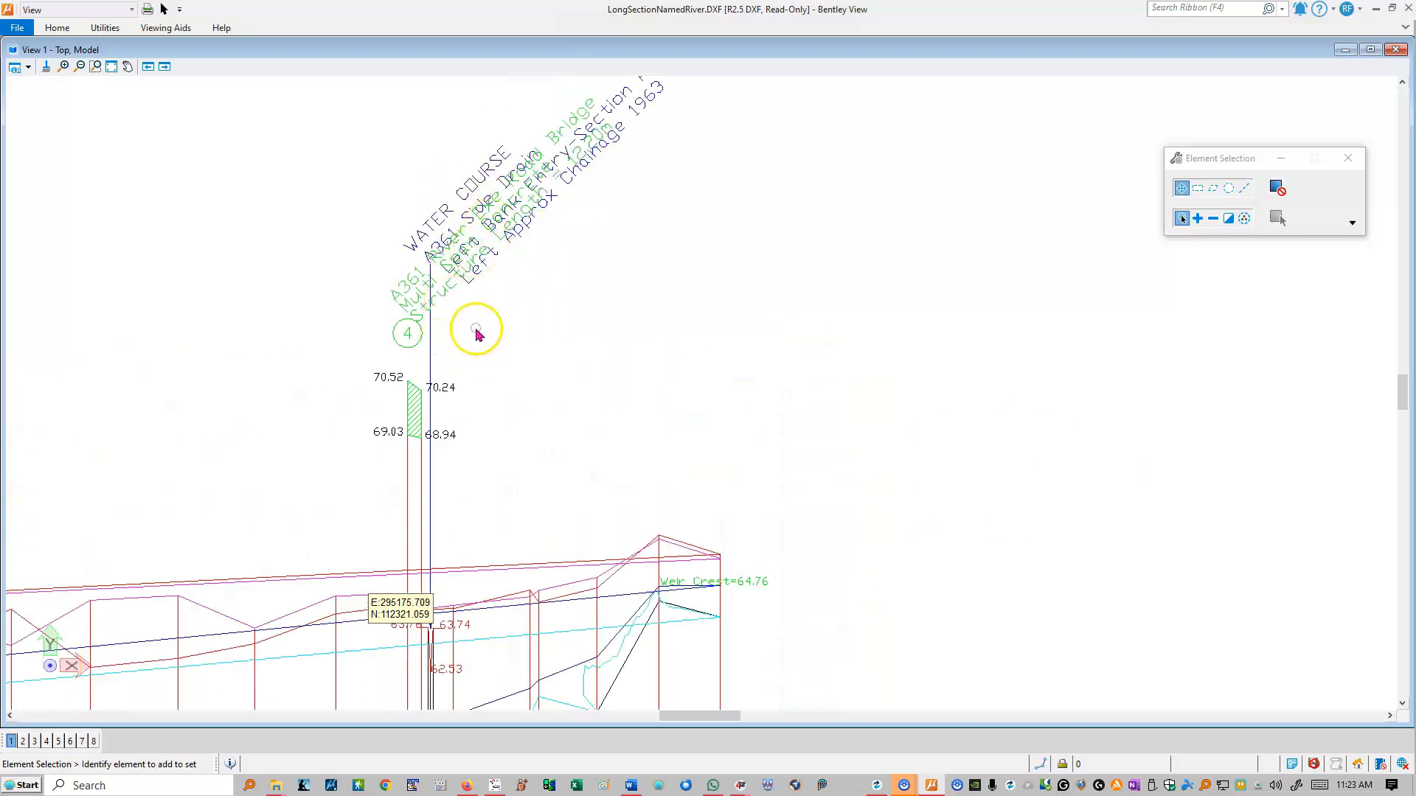
scroll(430, 623, up, 4)
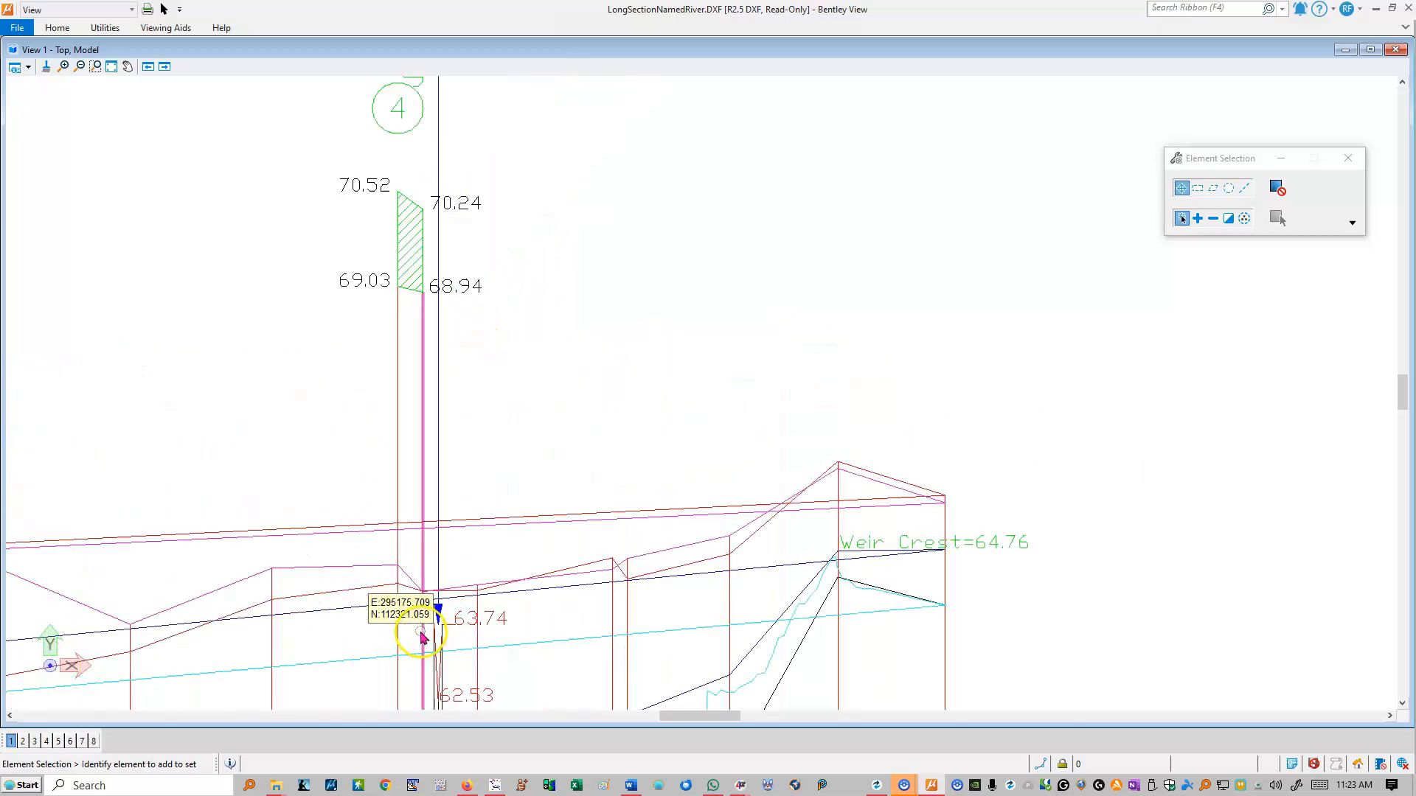
scroll(476, 615, down, 8)
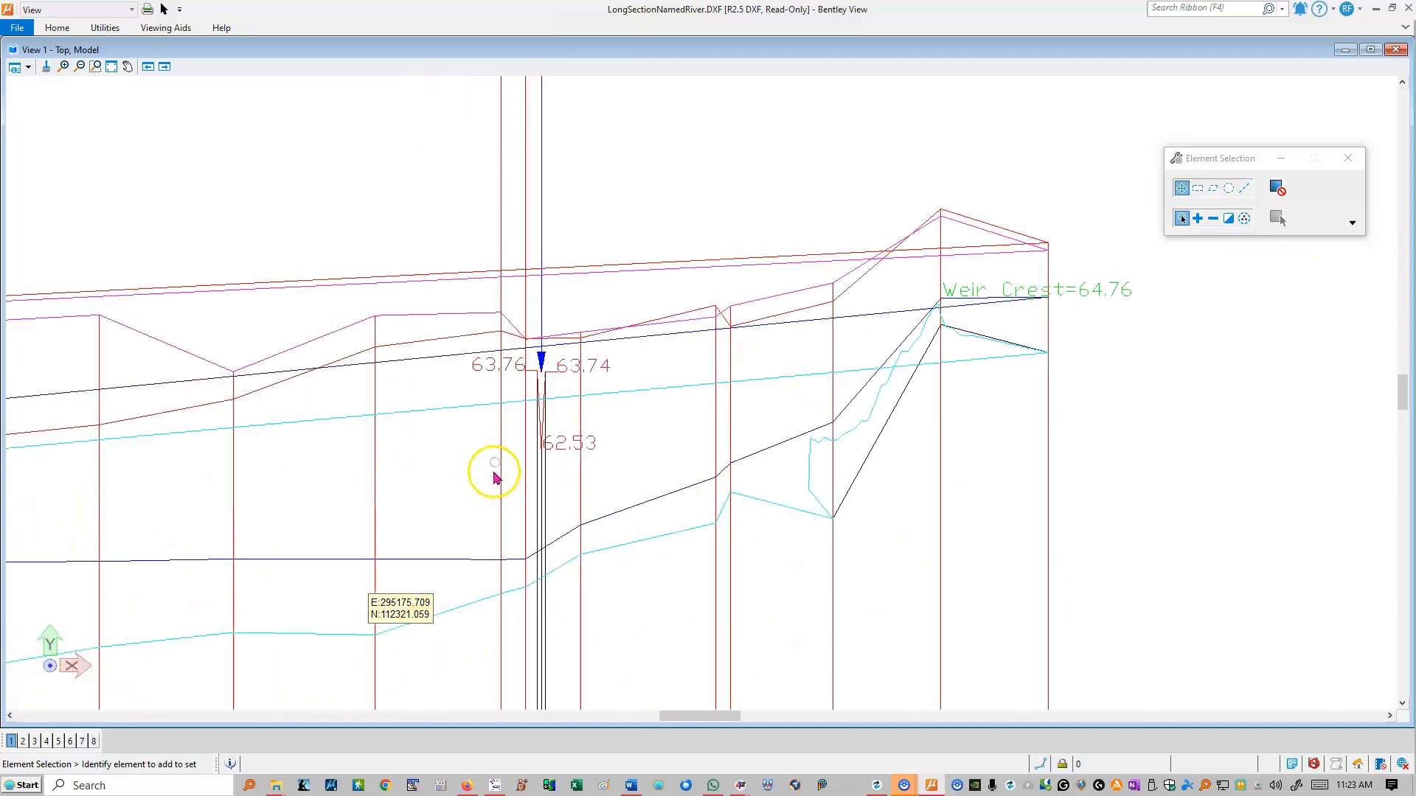
- Close Bentley View, acknowledge the tabulated data notice, and return through River Processing's main menu to Data Processing
click(1408, 9)
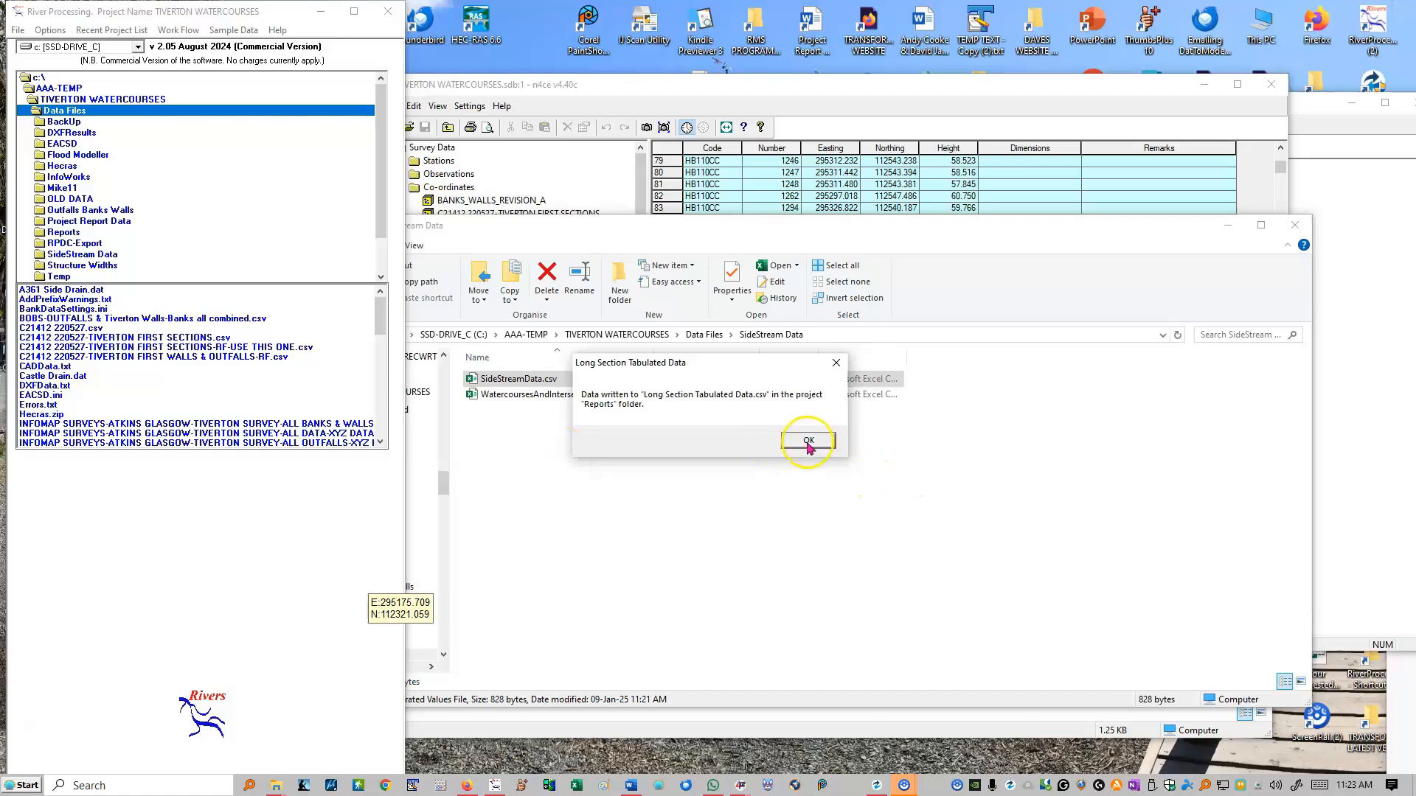
click(809, 443)
click(205, 625)
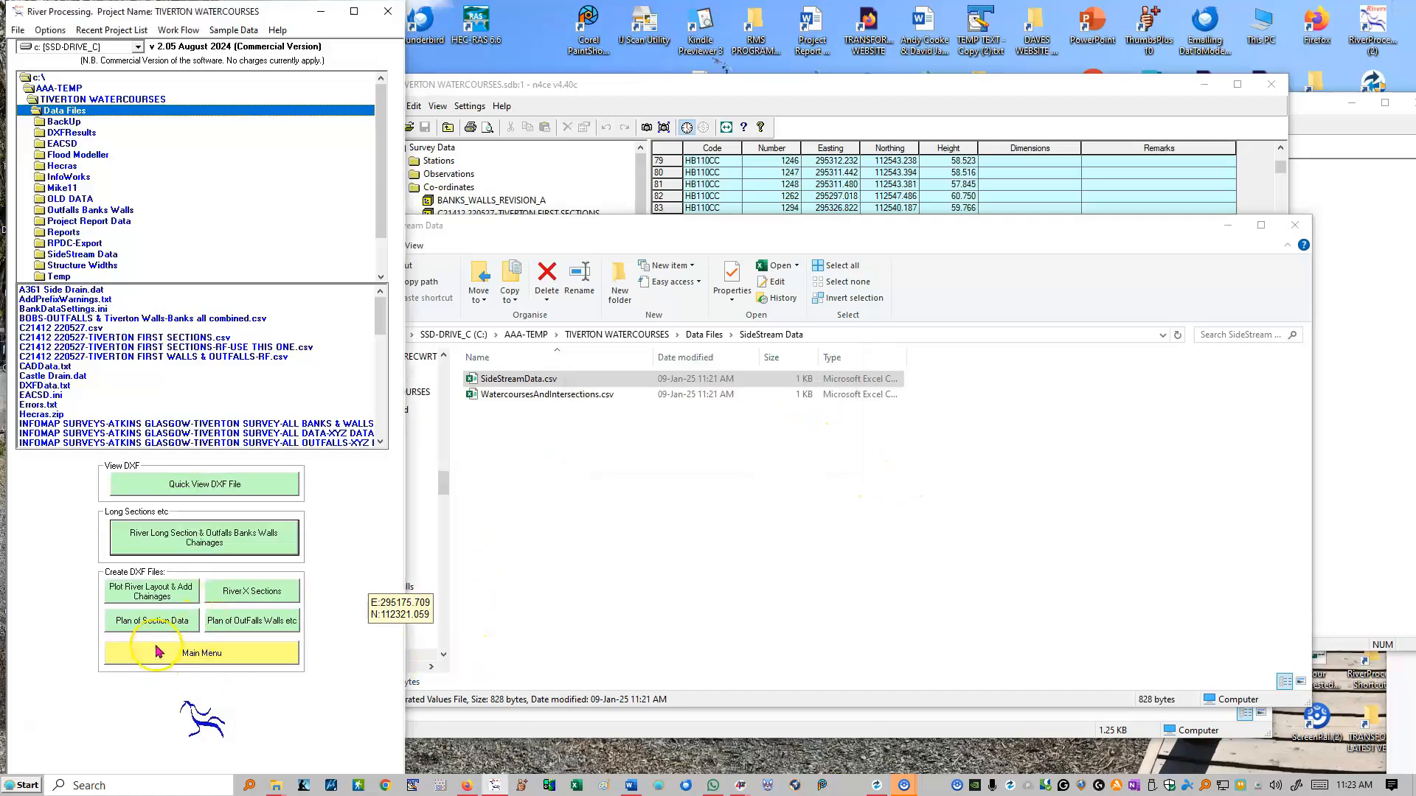
click(179, 659)
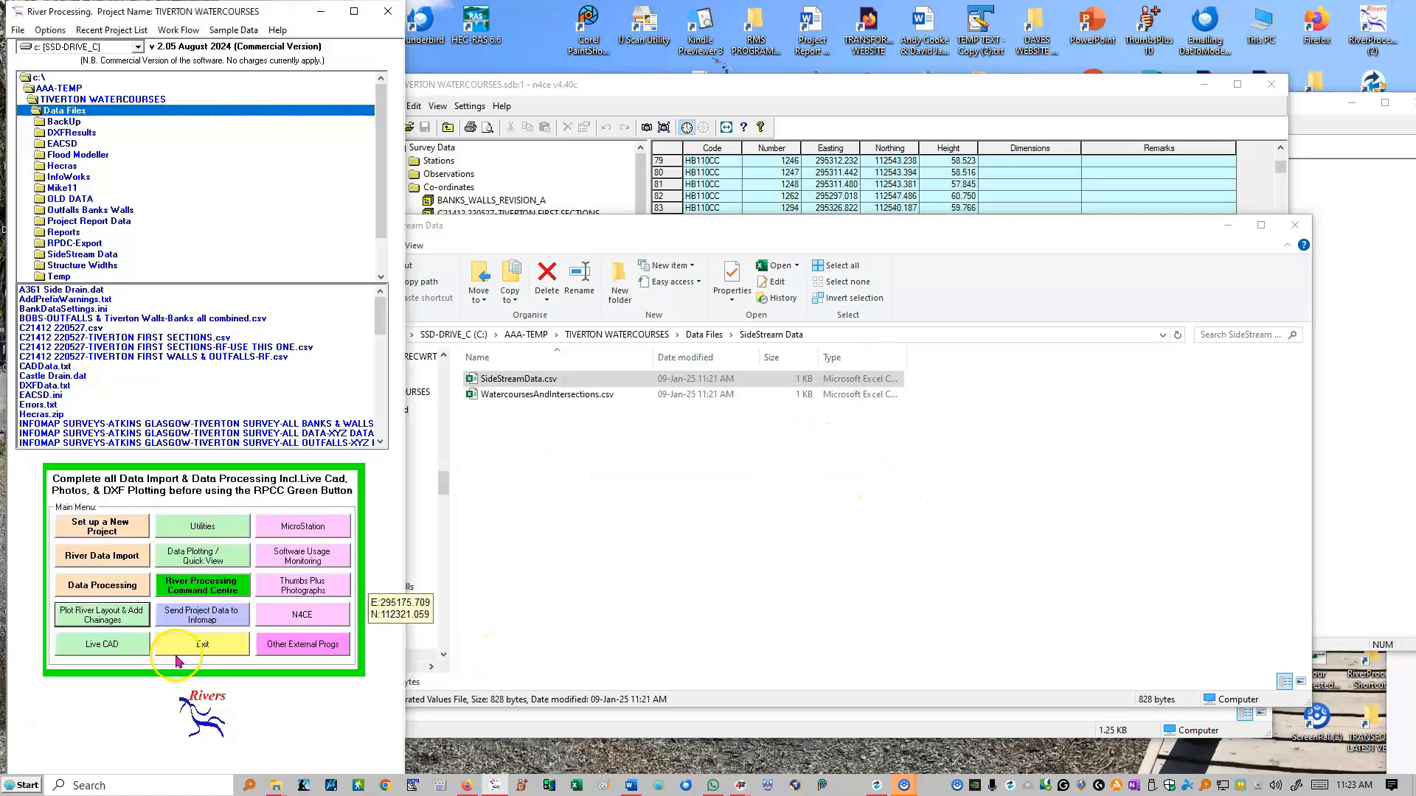
click(83, 592)
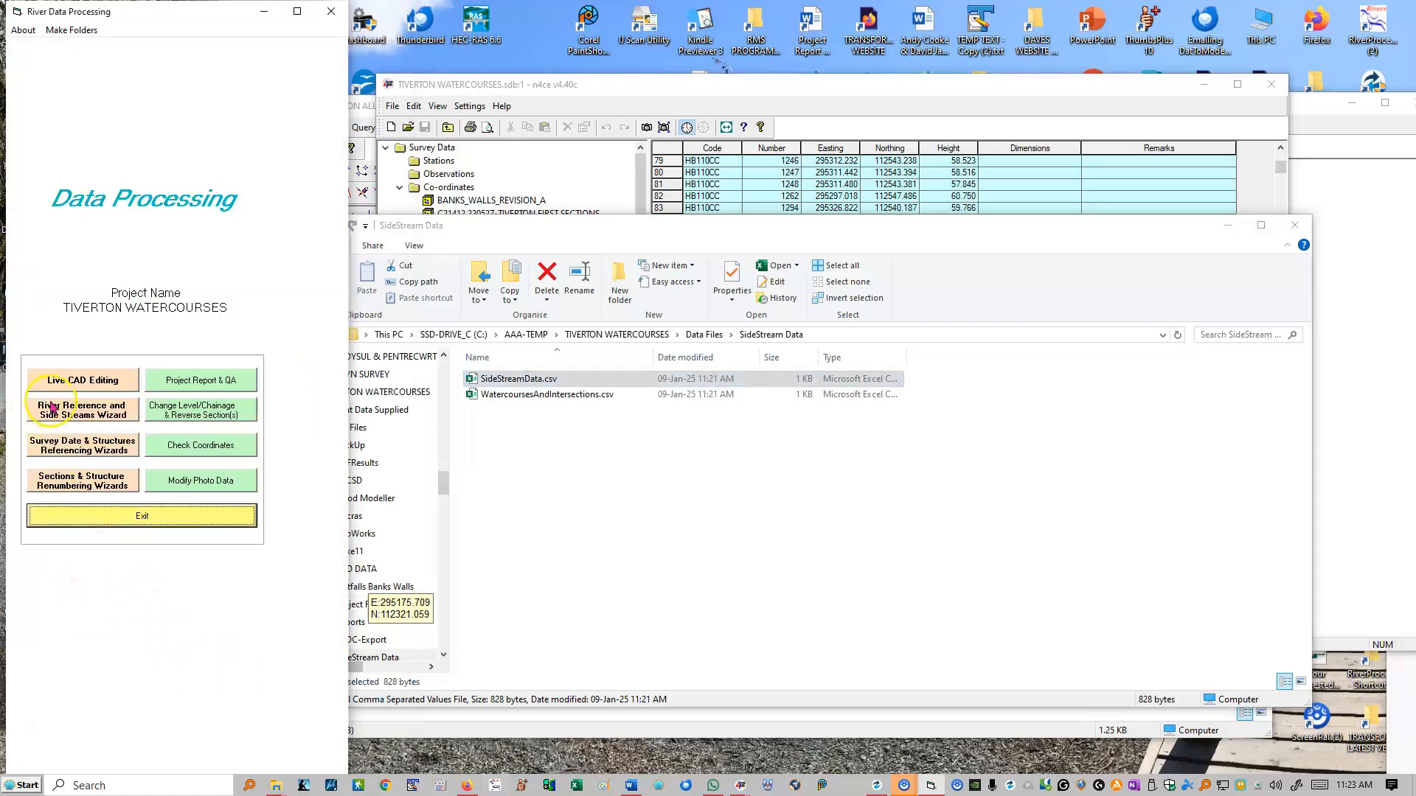